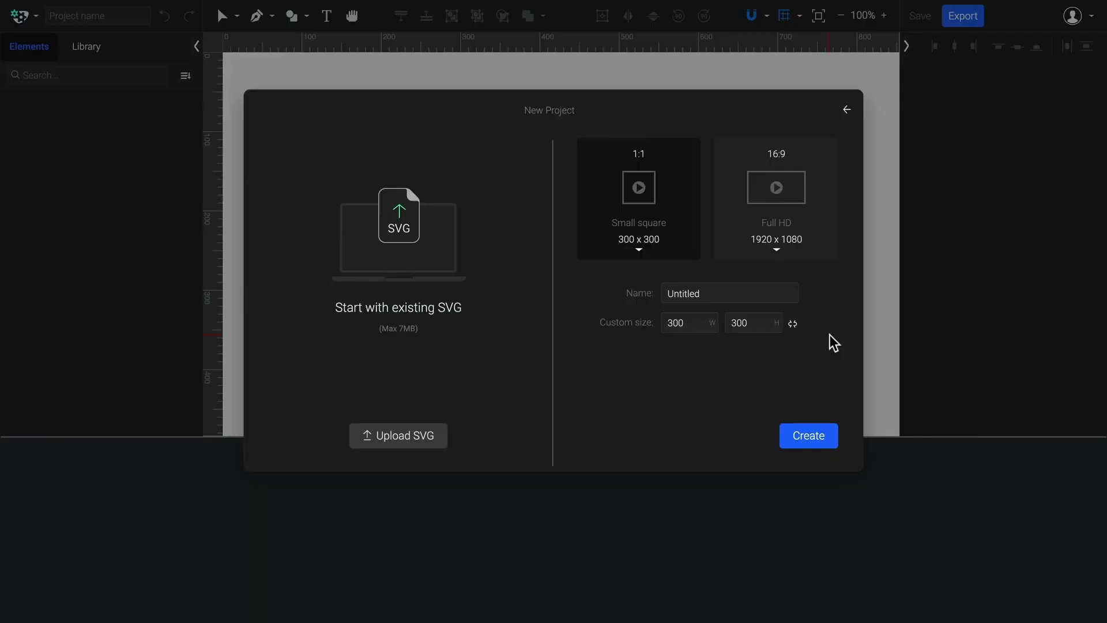
- Name the new project 'Shapes', set a custom 1000 × 600 canvas, and create it
double_click(747, 294)
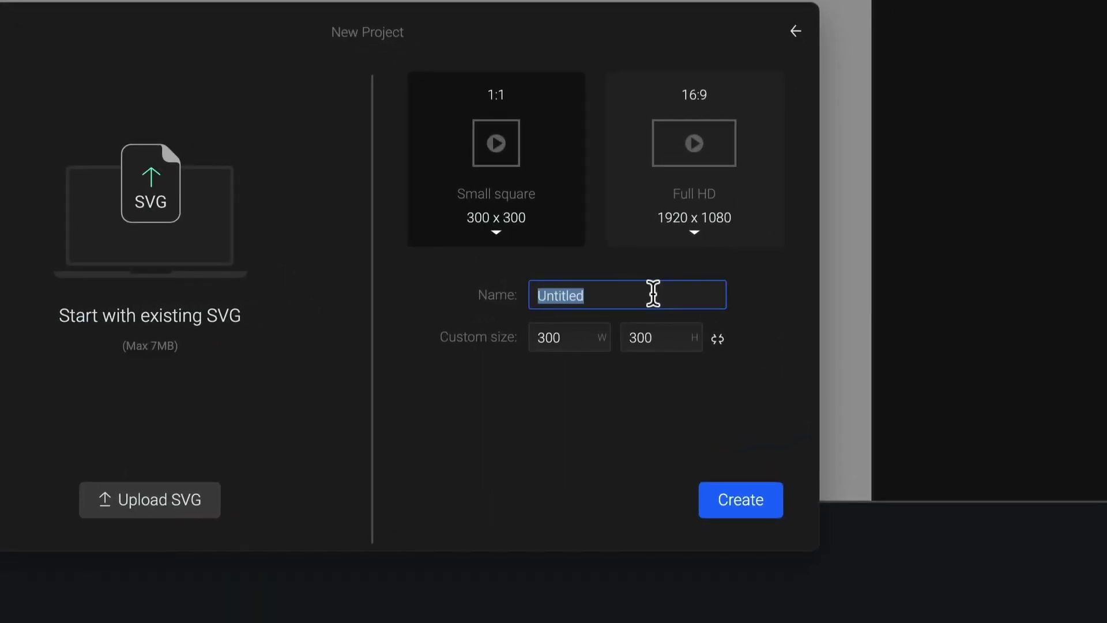
text(Shapes)
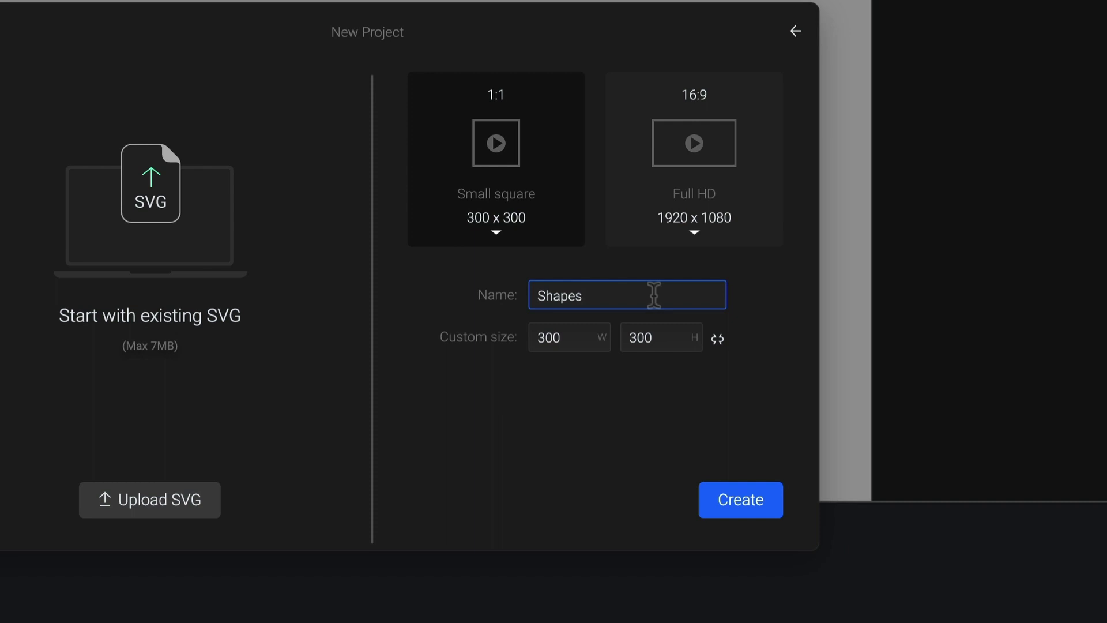
click(578, 336)
double_click(578, 336)
text(1000)
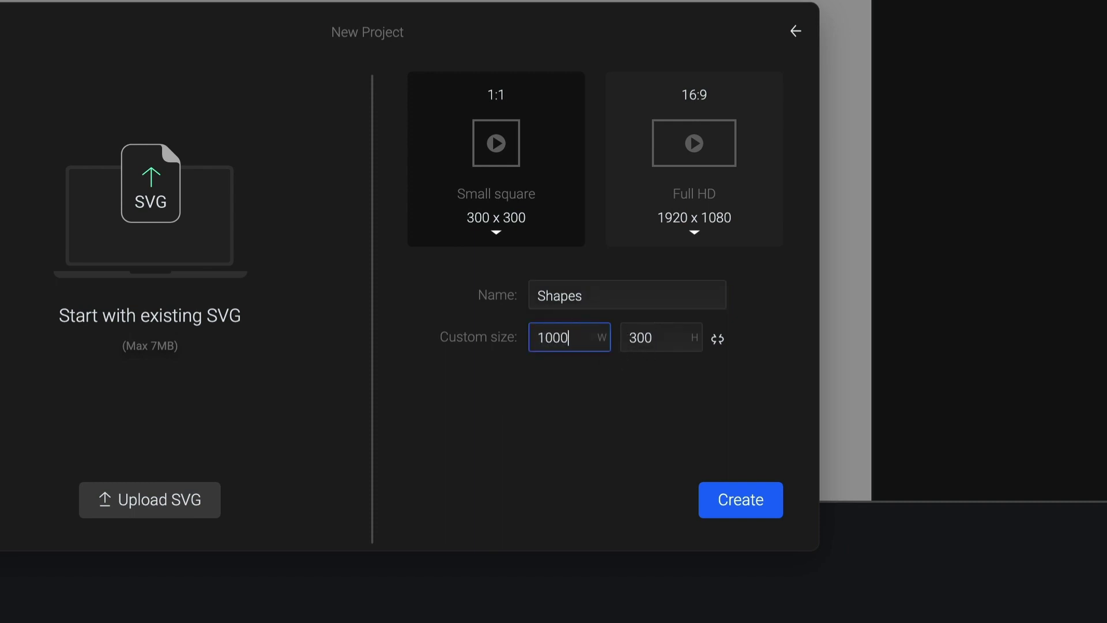
double_click(641, 337)
key(BackSpace)
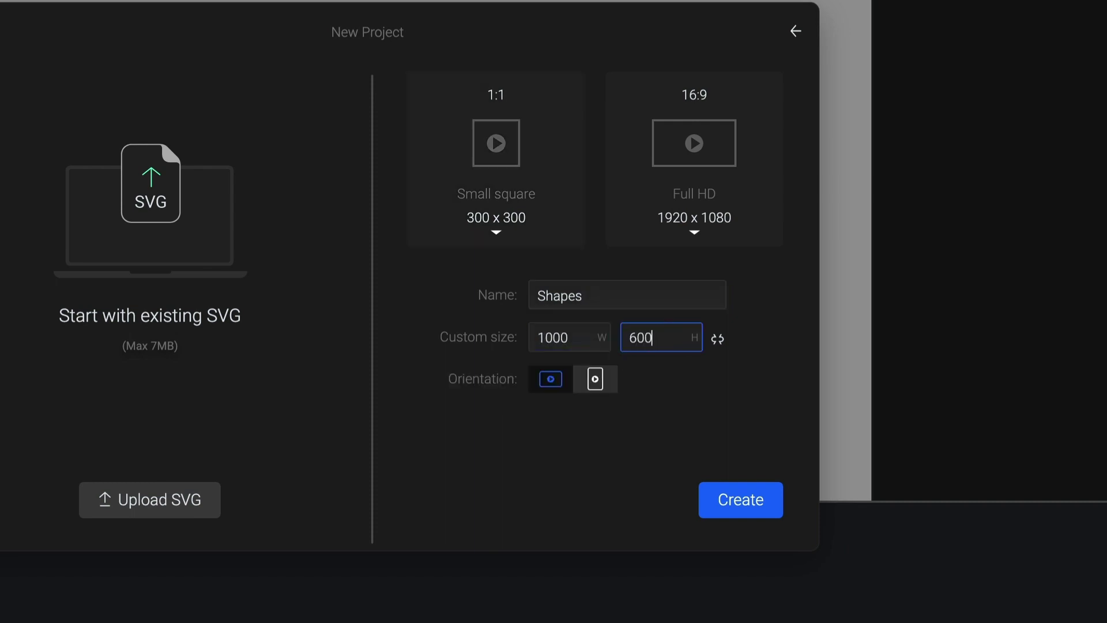
click(732, 507)
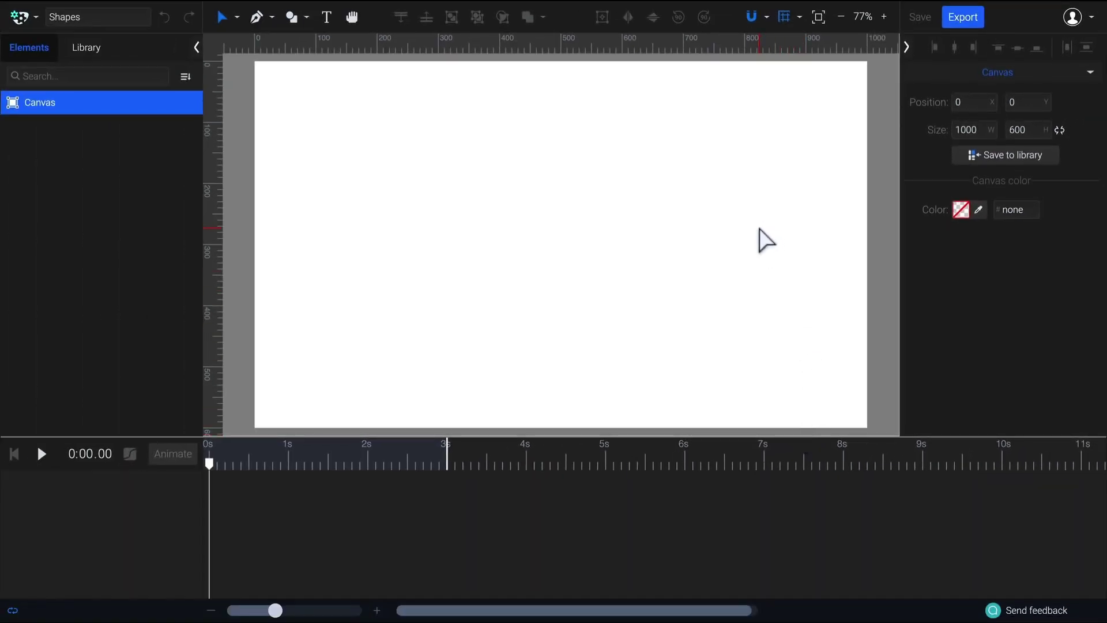
- Pick Ellipse from the toolbar's shape tool dropdown
click(308, 21)
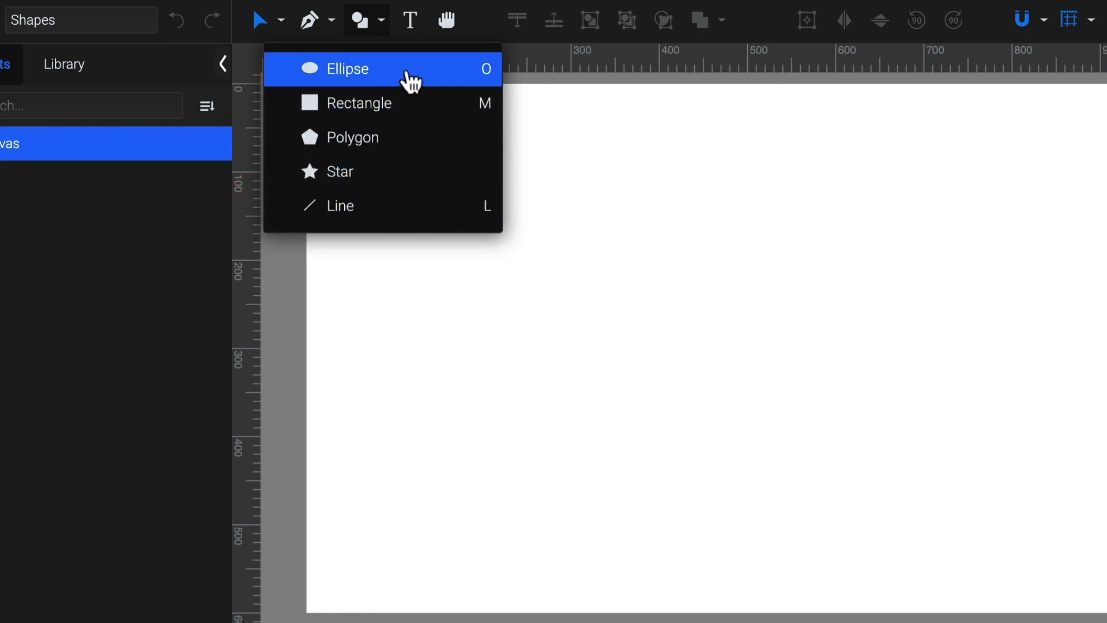
click(410, 81)
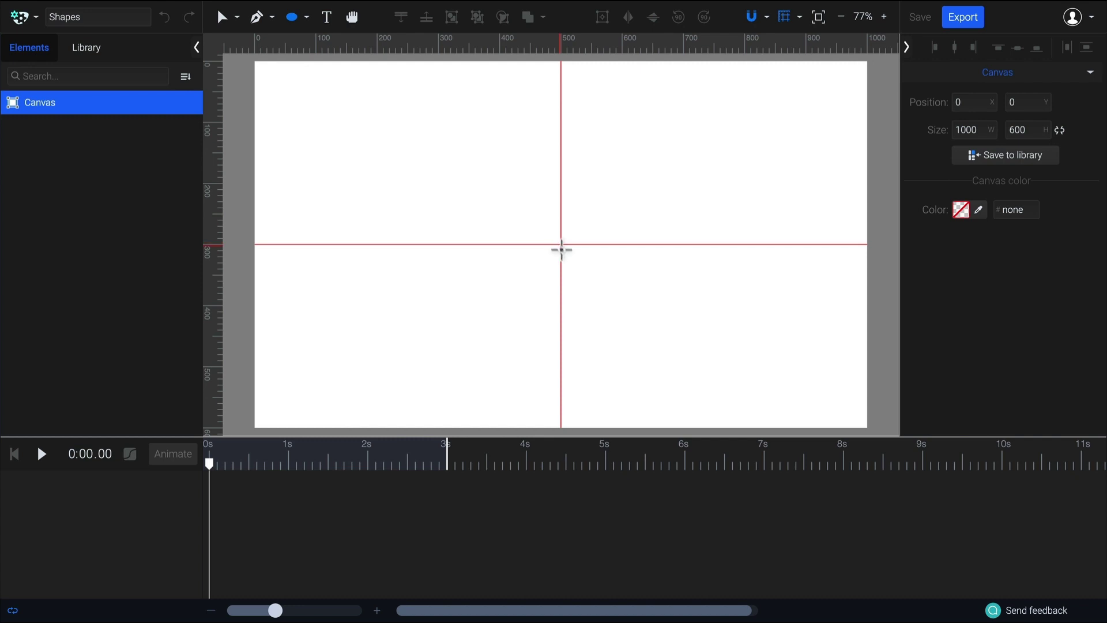
- Draw a 195 px circle, fill it blue #4077E5, and move it to the canvas's left side
mouse_move(561, 249)
mouse_down()
mouse_move(603, 317)
mouse_move(677, 351)
mouse_move(662, 368)
mouse_move(649, 300)
mouse_move(674, 355)
mouse_move(650, 351)
mouse_move(645, 320)
mouse_move(635, 360)
mouse_move(590, 259)
mouse_move(623, 267)
mouse_move(617, 299)
mouse_move(608, 286)
mouse_move(625, 301)
mouse_up()
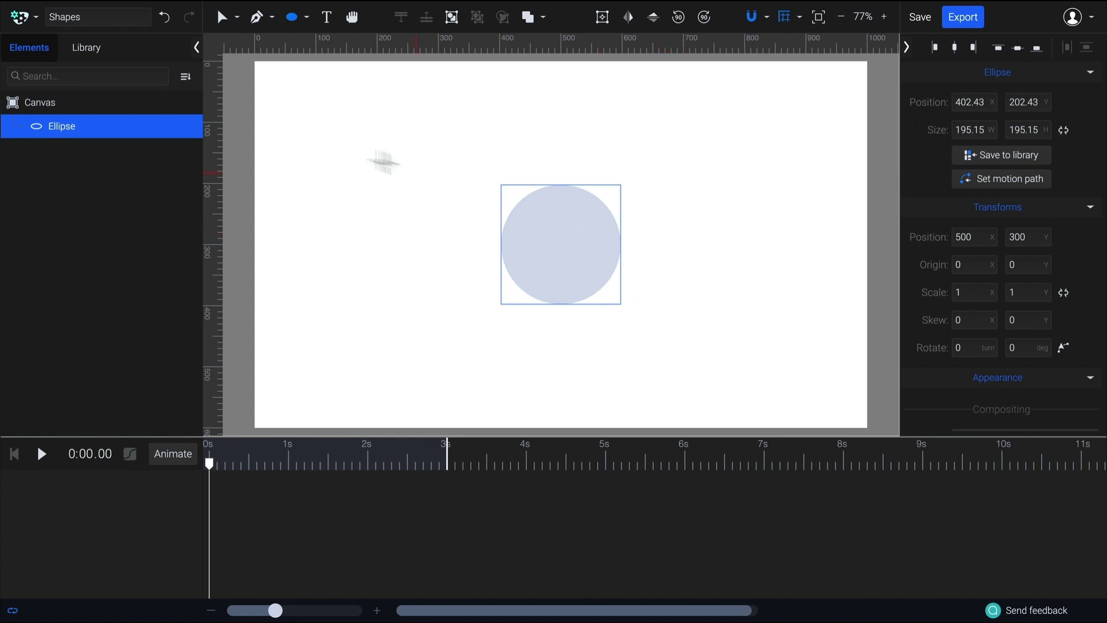
click(222, 22)
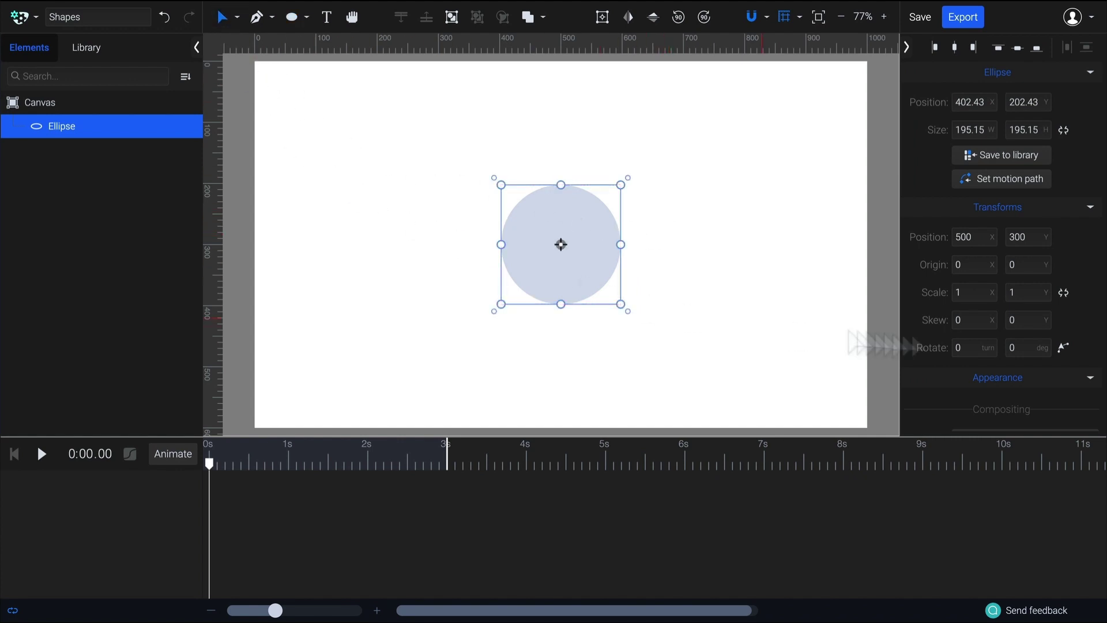
scroll(999, 264, down, 1)
scroll(1000, 264, down, 4)
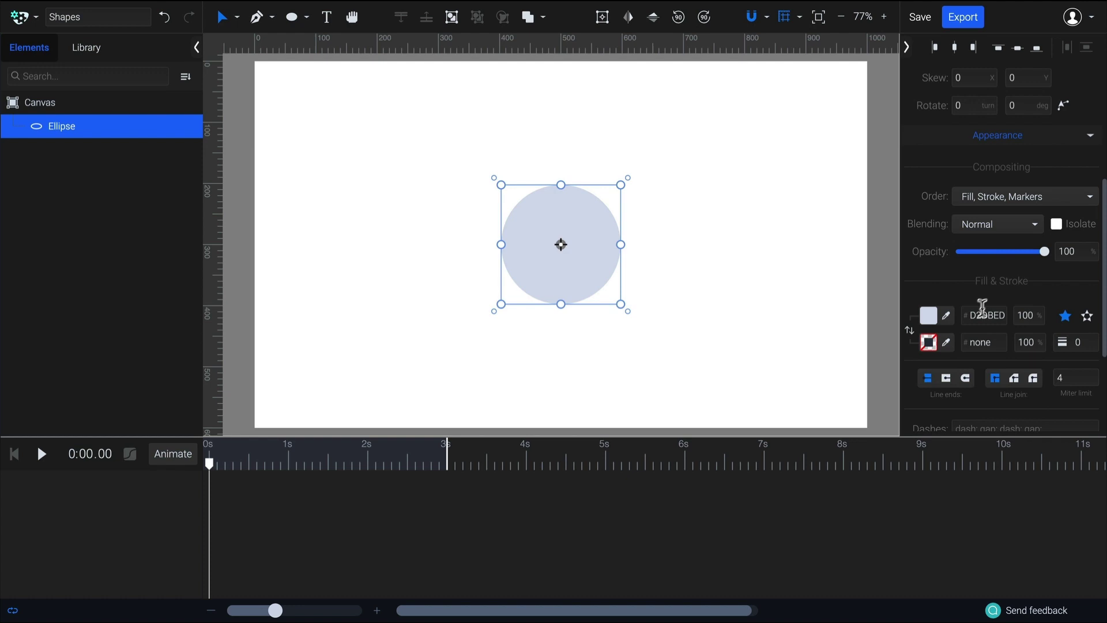
click(930, 316)
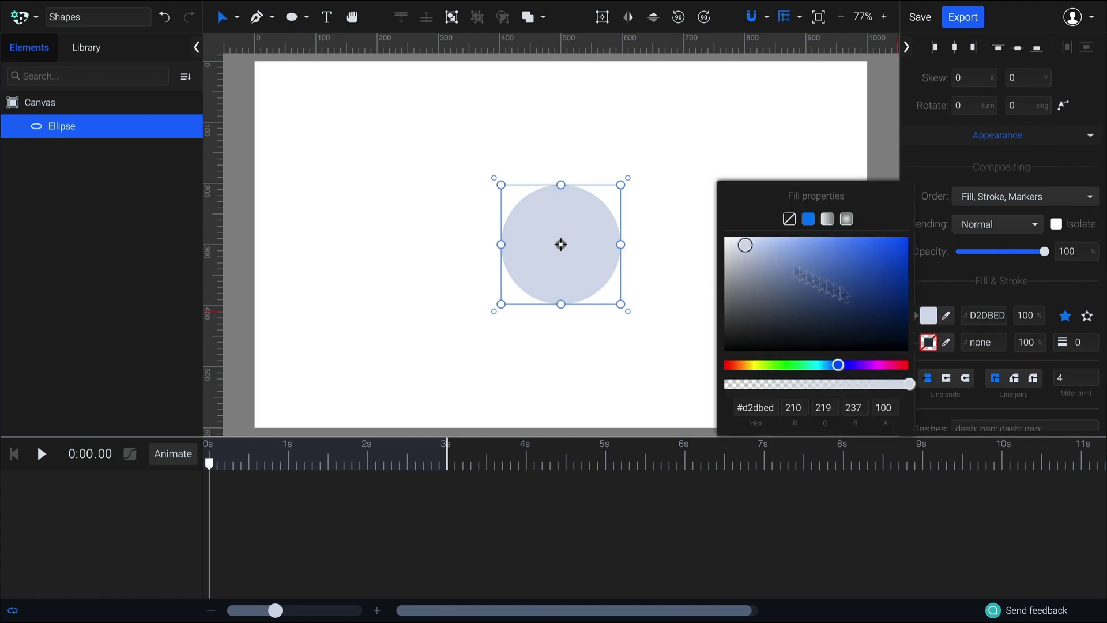
drag(772, 255, 858, 249)
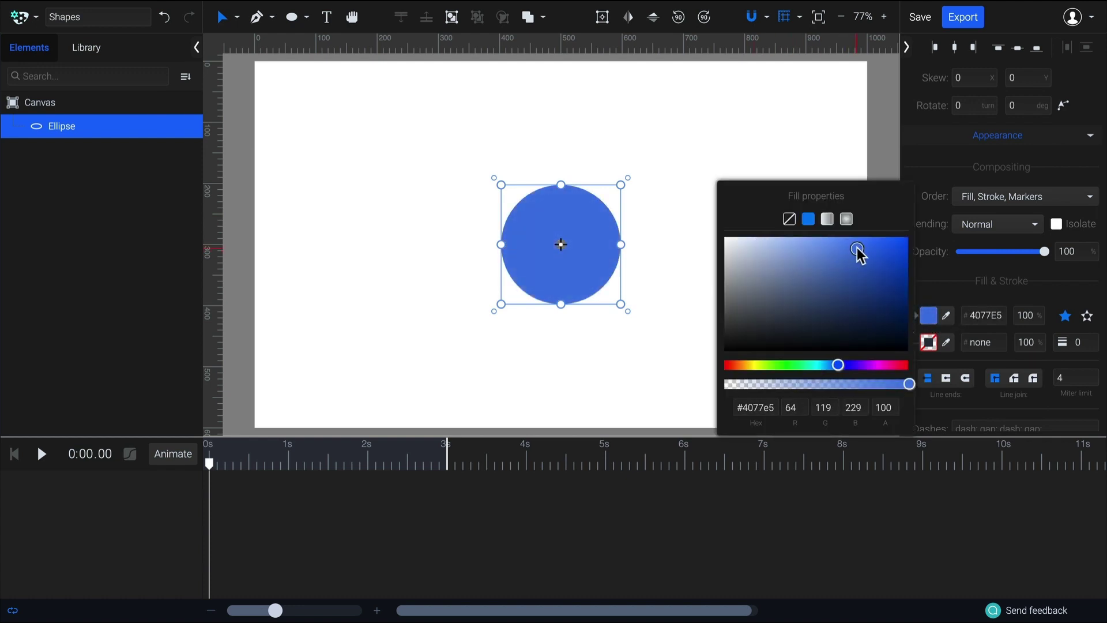
key(Escape)
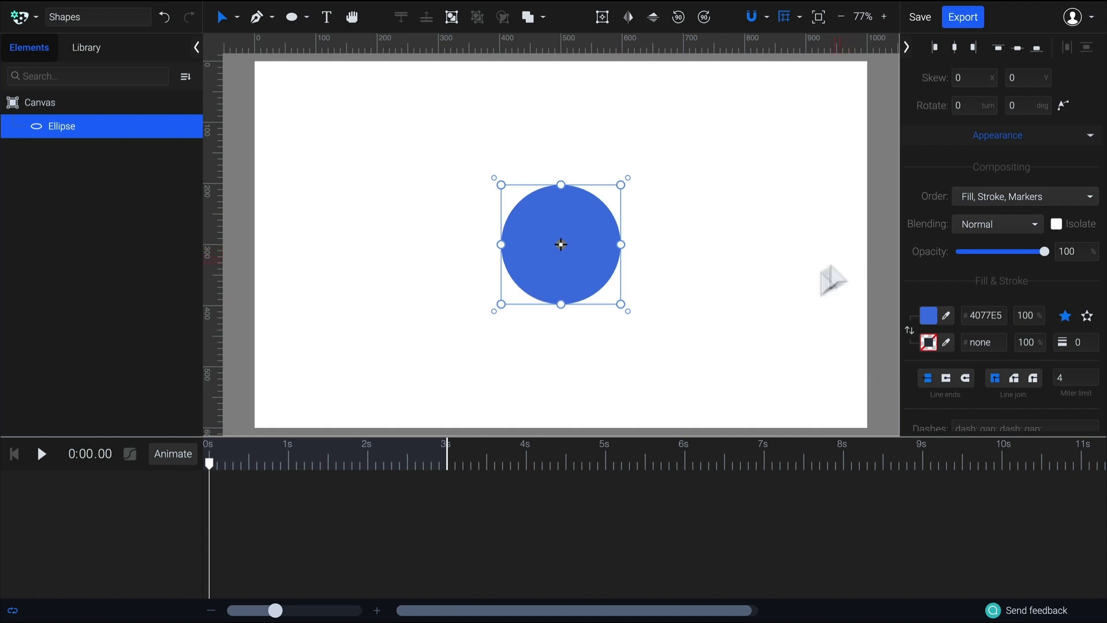
drag(594, 264, 392, 246)
- Draw a square right of the circle and fill it light green #80CE83
click(306, 16)
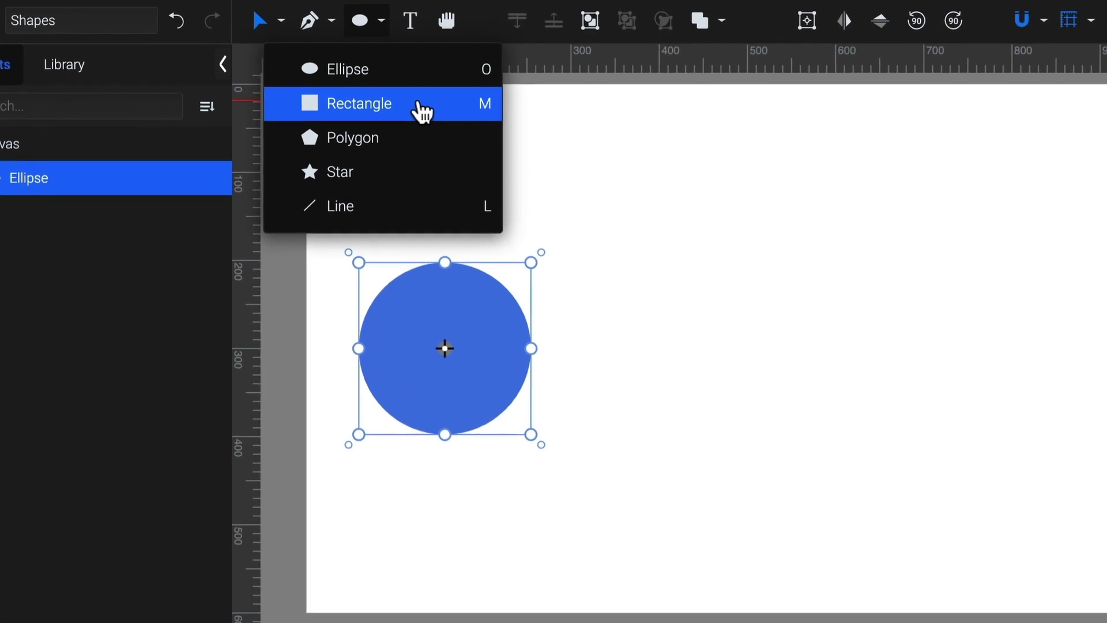
click(419, 104)
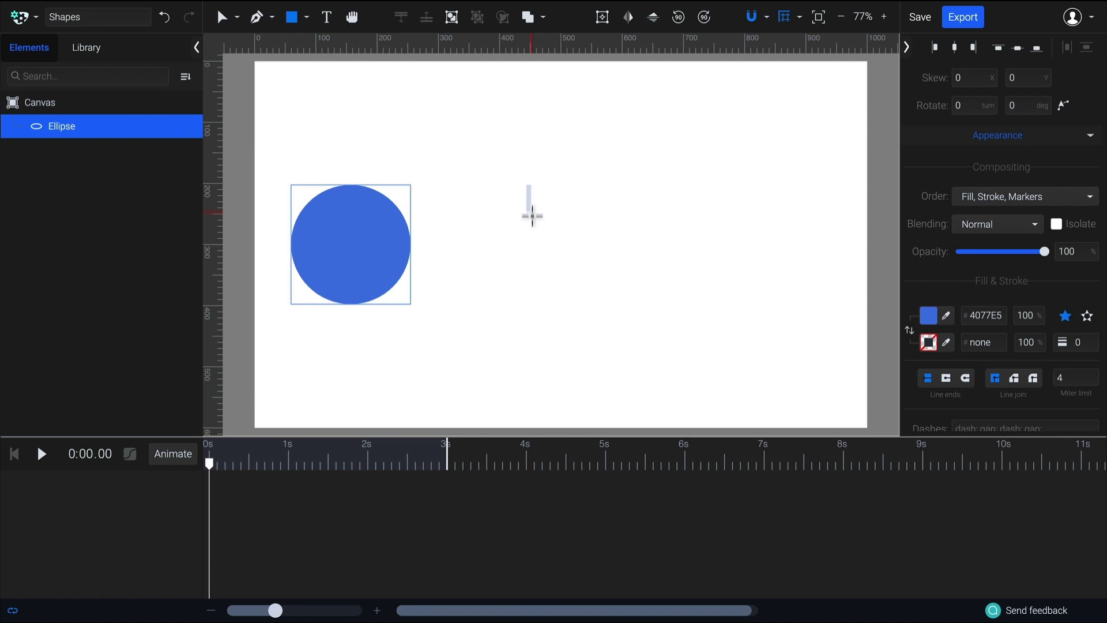
drag(526, 184, 646, 302)
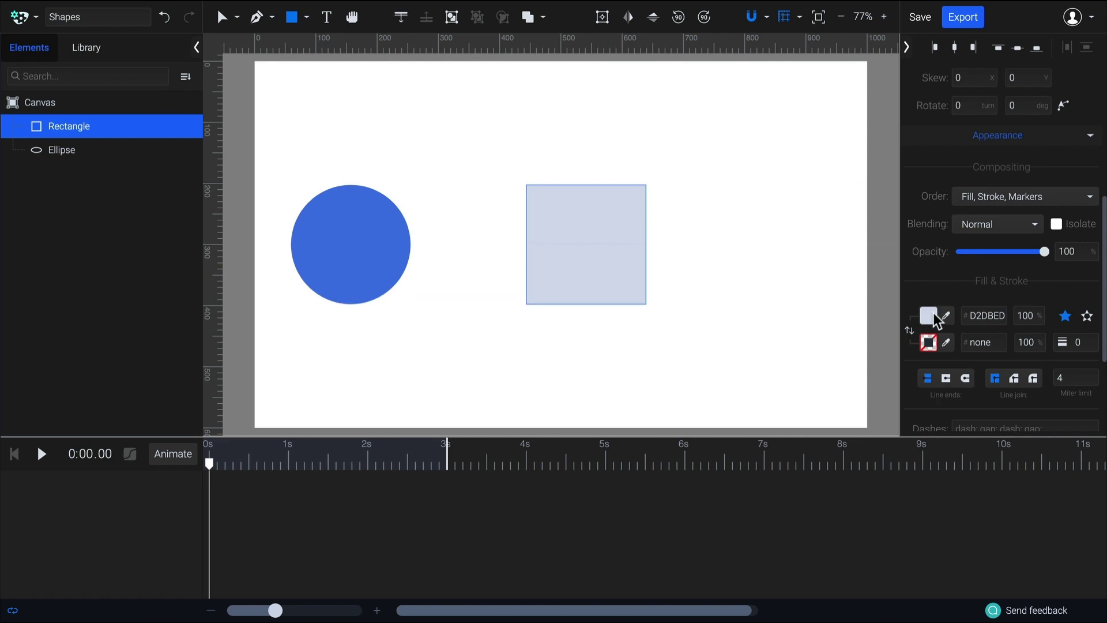
click(929, 317)
click(788, 365)
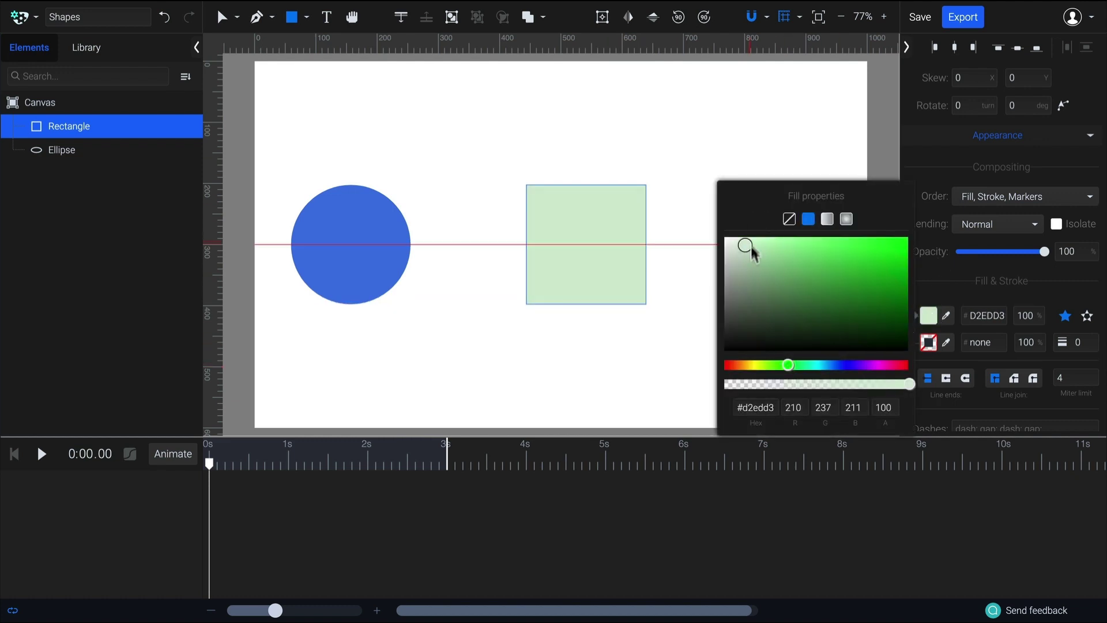
mouse_move(775, 253)
mouse_down()
mouse_move(811, 249)
mouse_move(791, 259)
mouse_up()
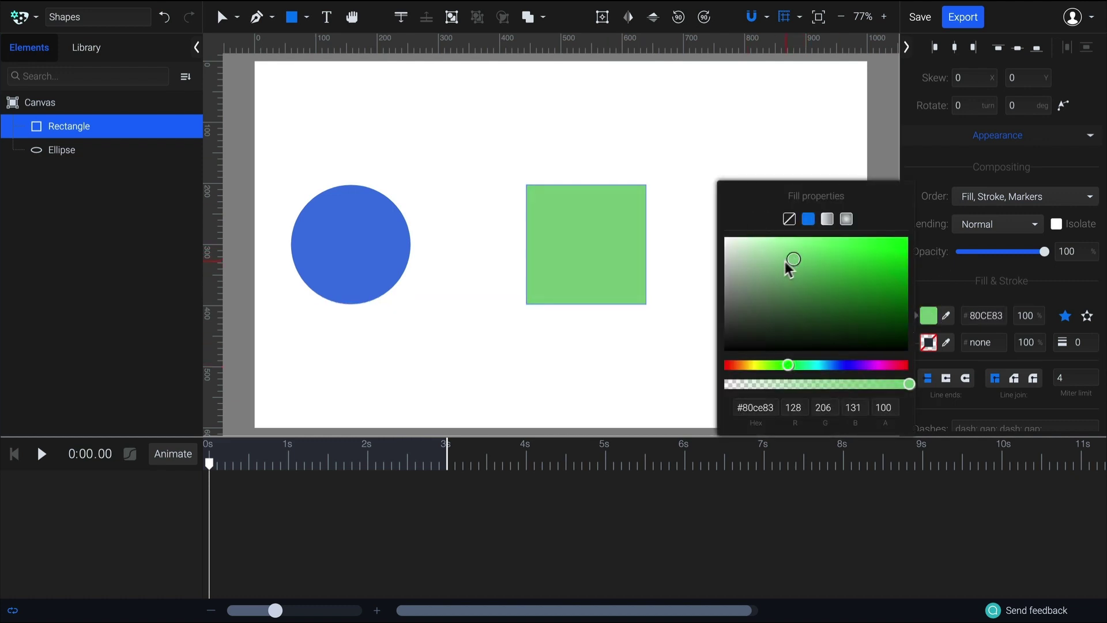
click(781, 262)
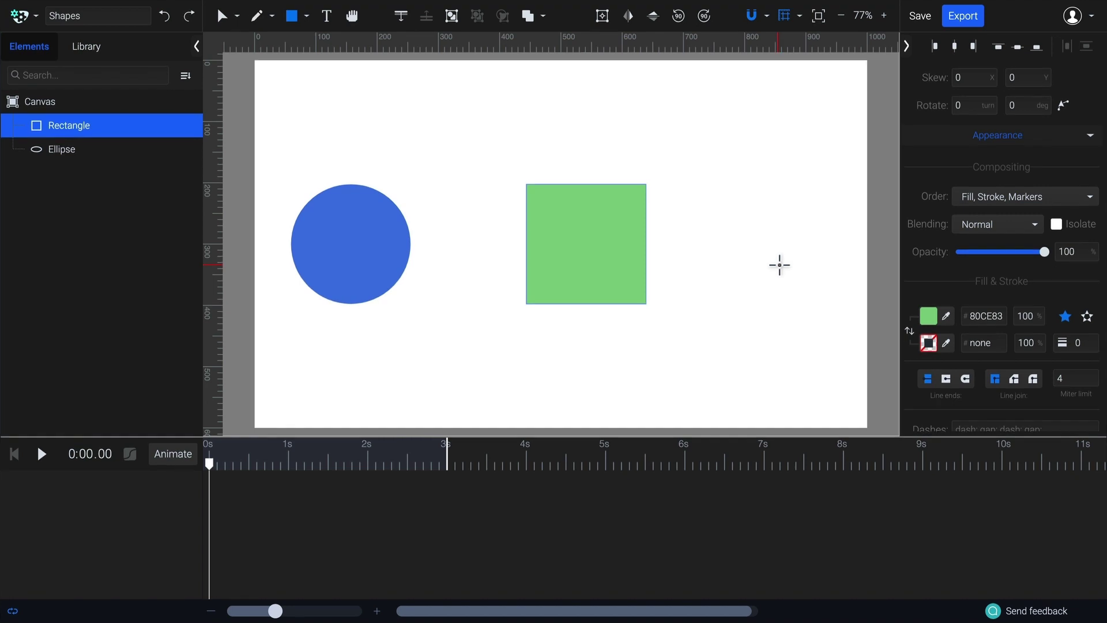
- Give the square a darker green #57A55A stroke, 10 px wide
click(947, 345)
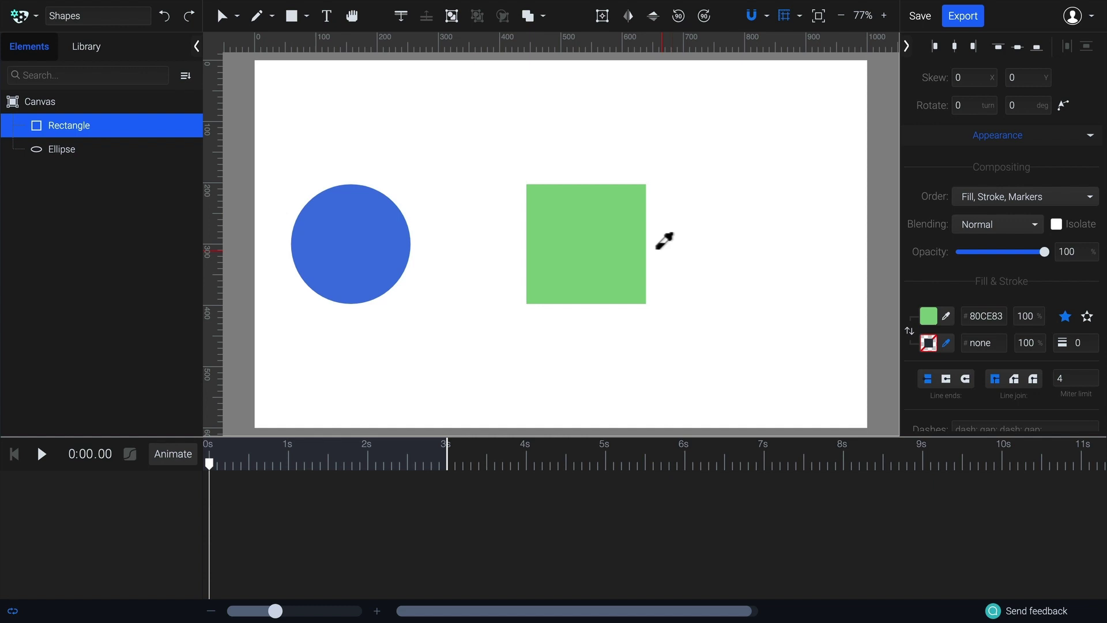
click(635, 240)
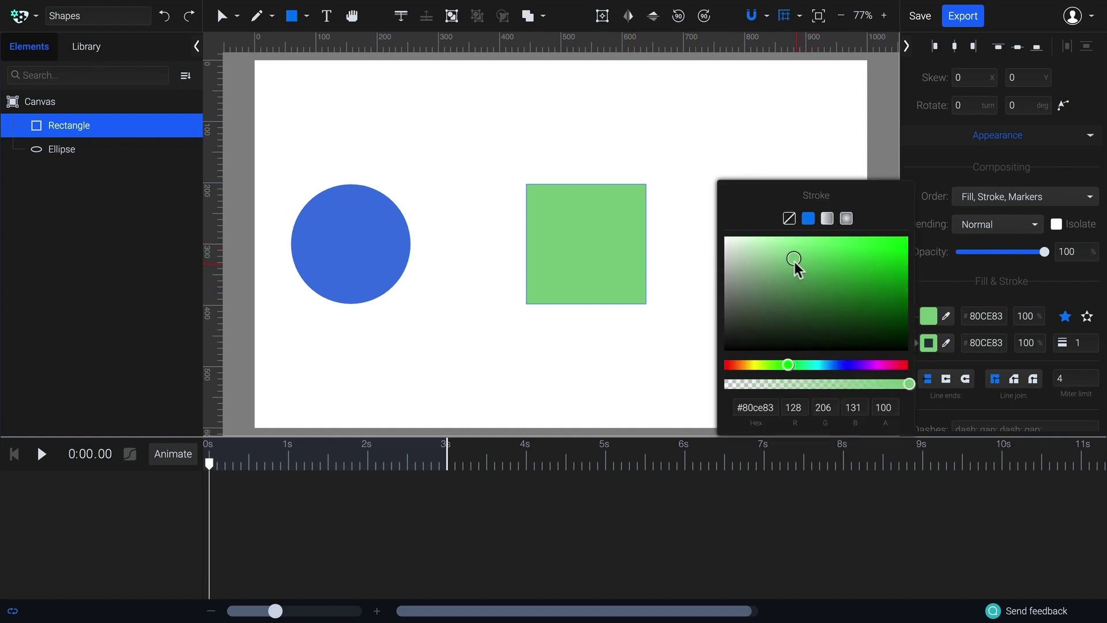
drag(795, 263, 812, 277)
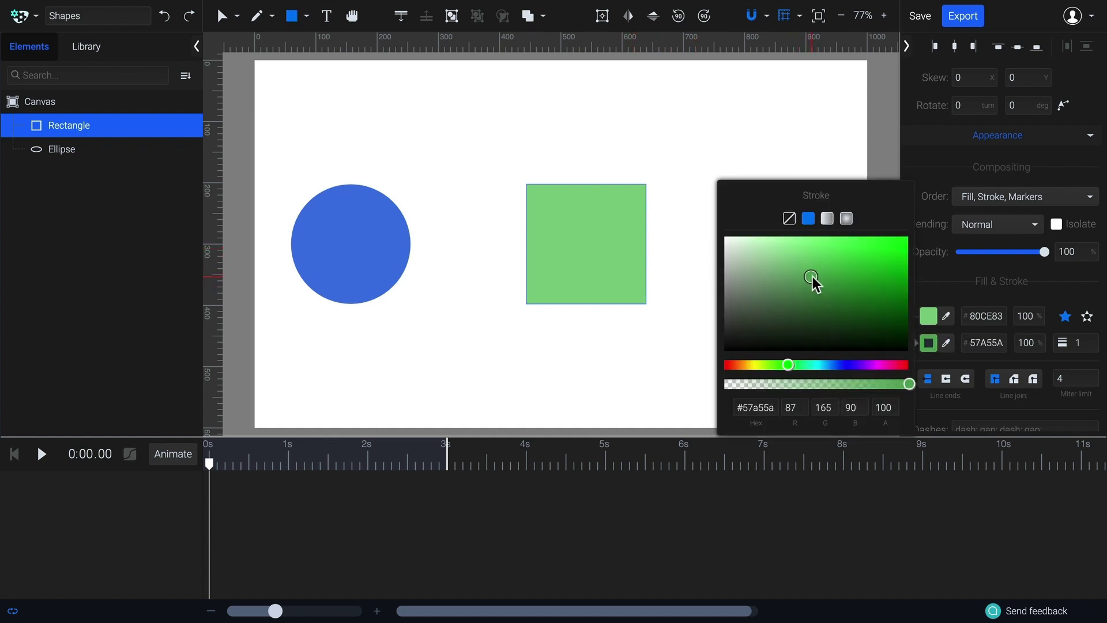
click(1088, 344)
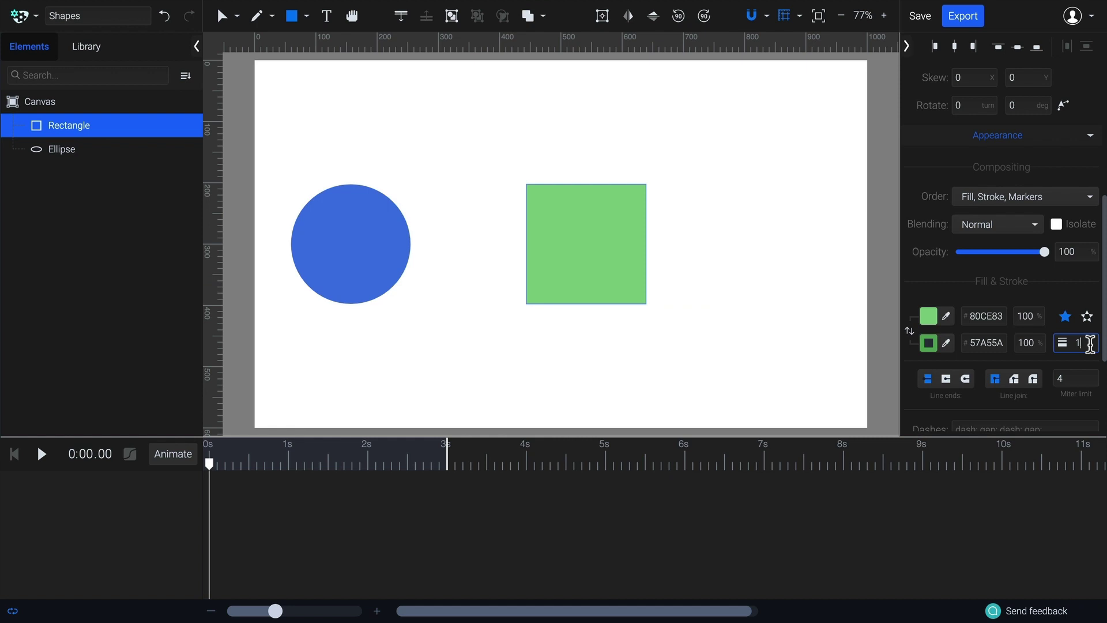
text(0)
key(Return)
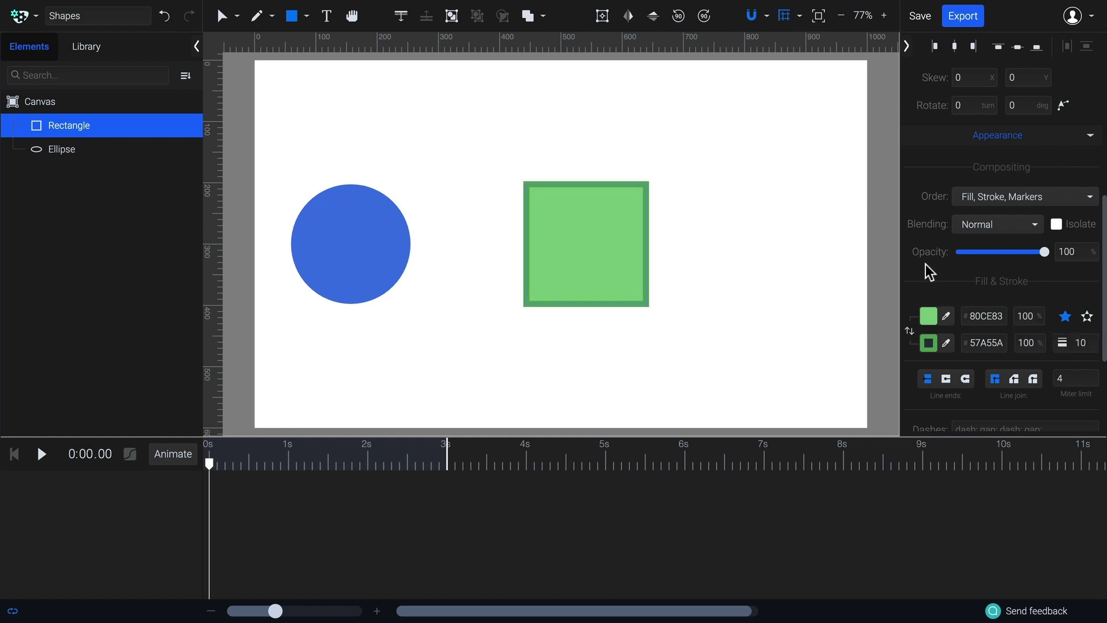
- Set the square's corner radius to 60 px and stretch it to about 437 px wide
scroll(925, 264, up, 5)
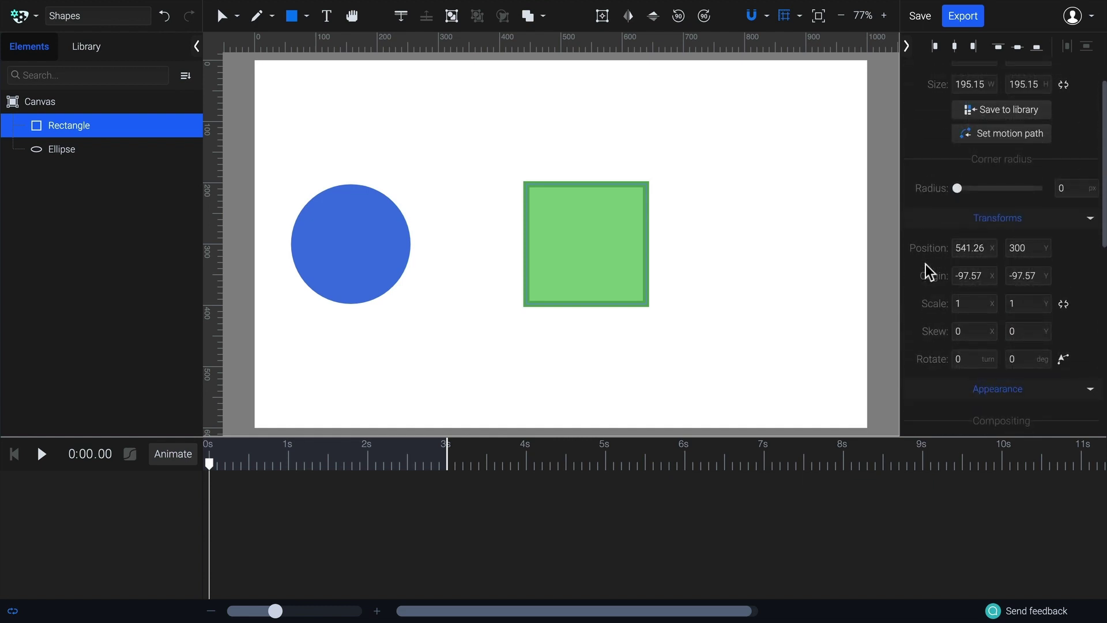
scroll(925, 264, up, 1)
click(222, 17)
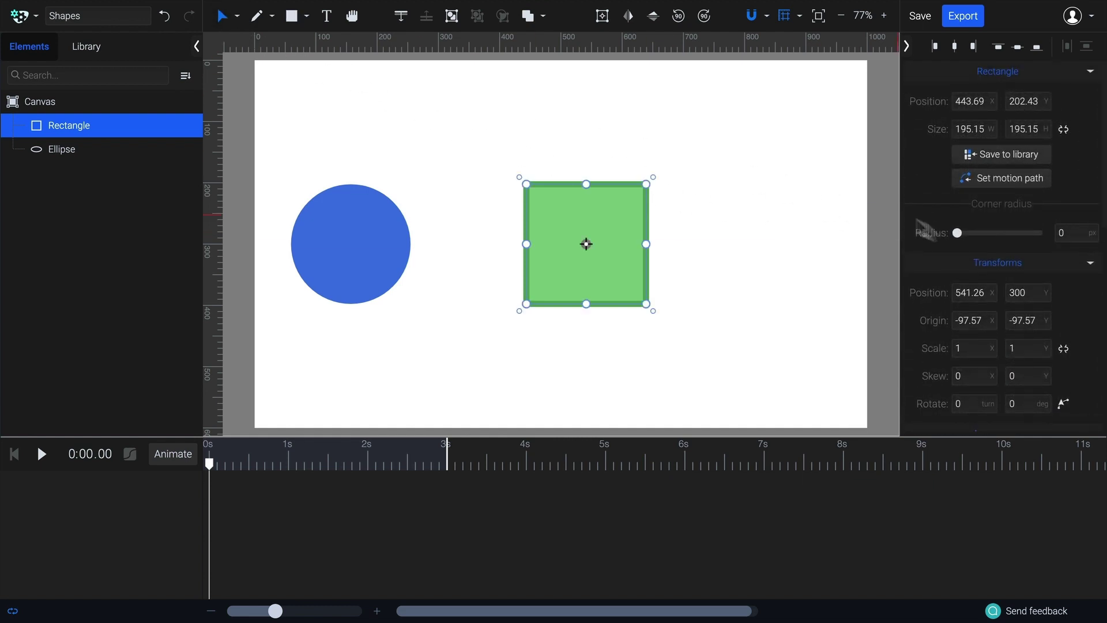
drag(957, 234, 991, 233)
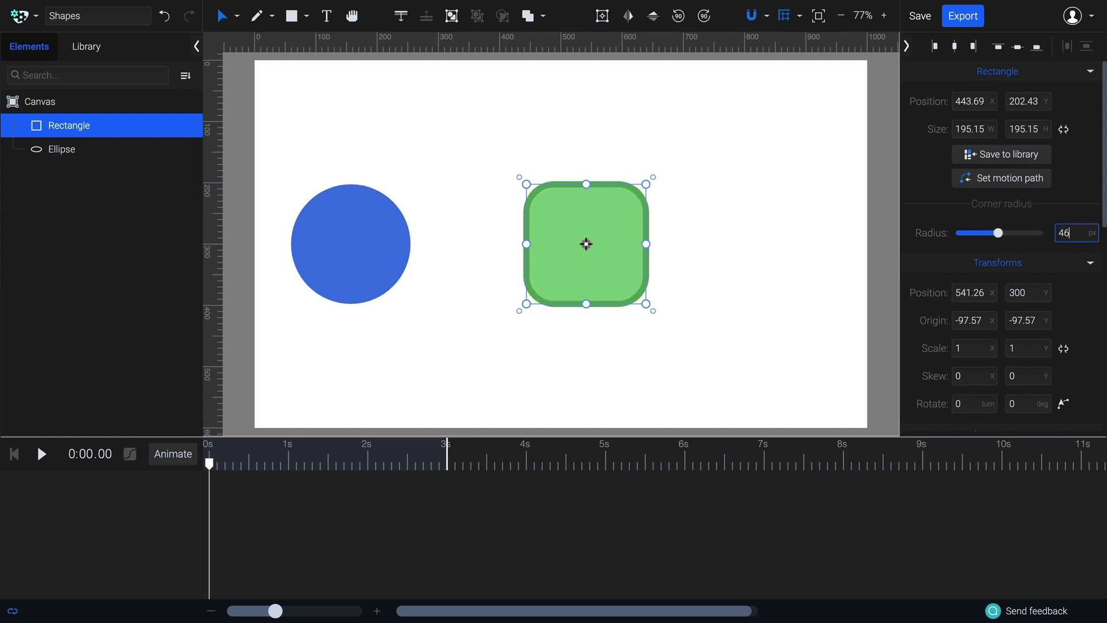
text(0)
key(BackSpace)
key(BackSpace)
text(0)
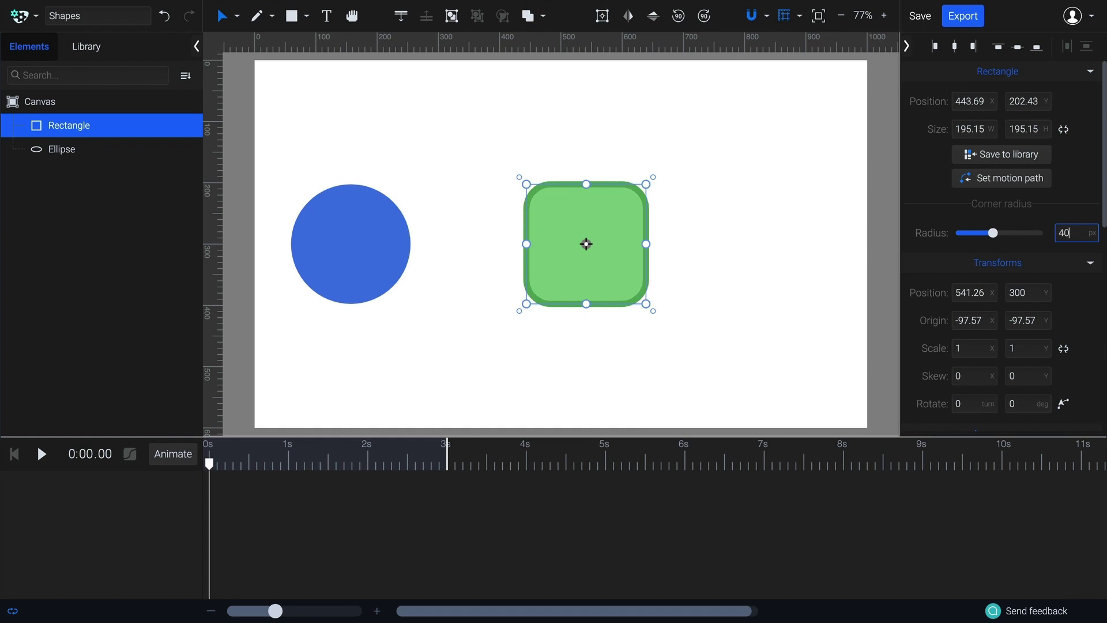
key(BackSpace)
key(BackSpace)
text(60)
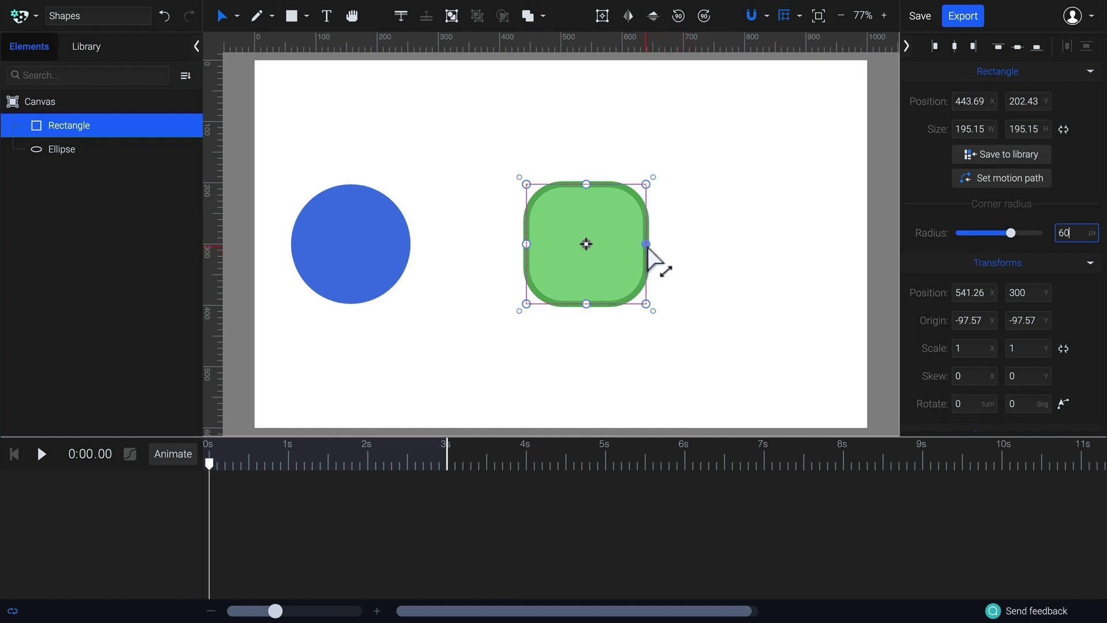
drag(646, 245, 728, 285)
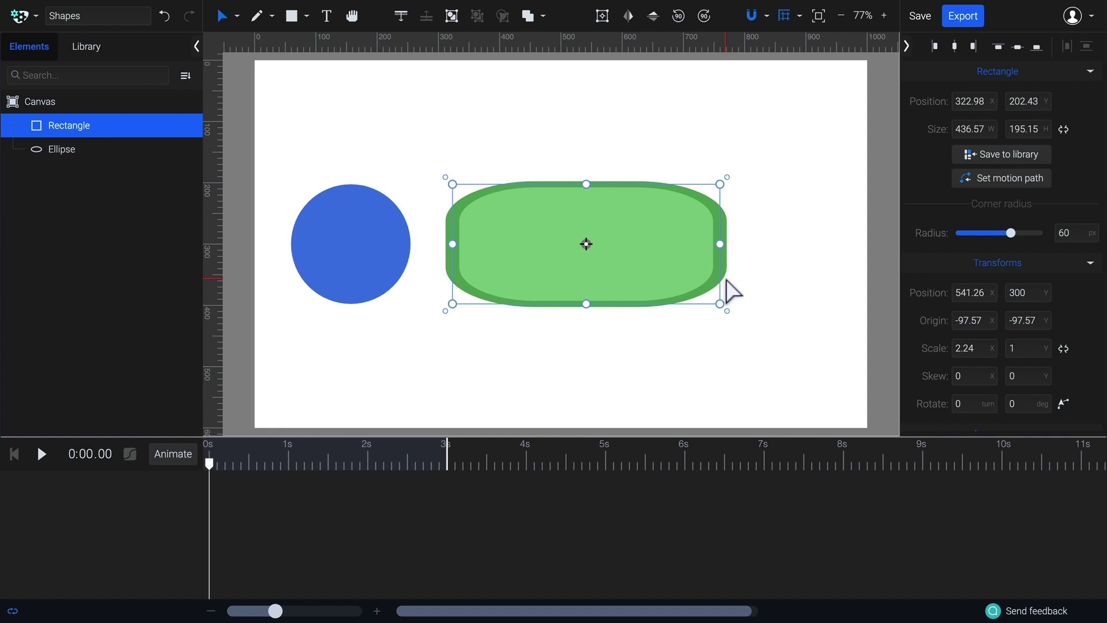
- Undo the stretch back to 195.15 px, choose Resize transform mode, and undo a test corner resize
click(164, 15)
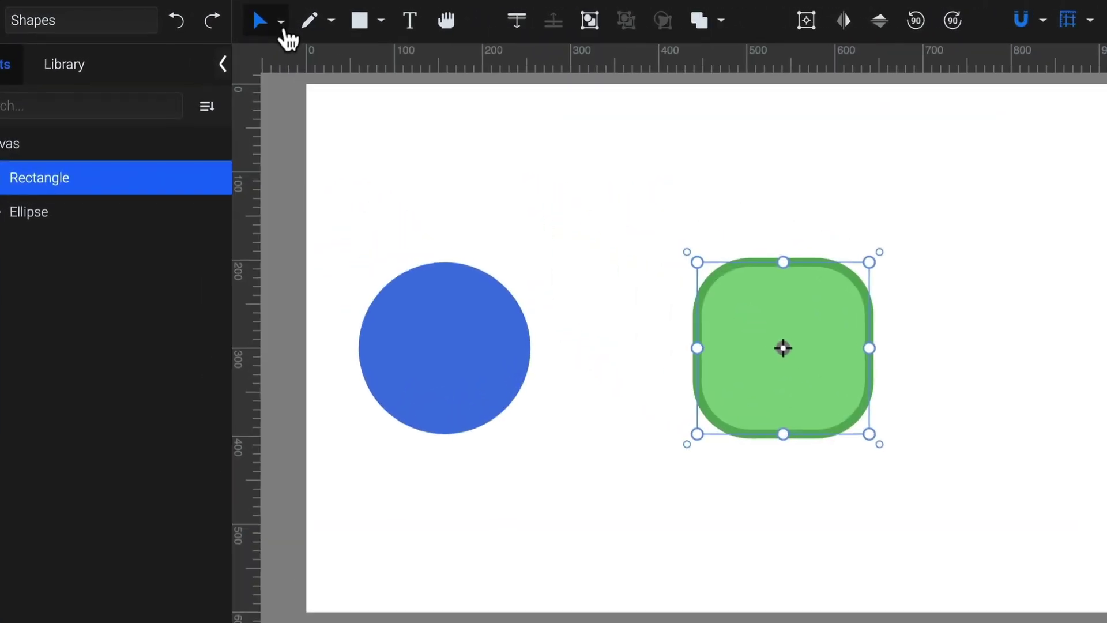
click(243, 23)
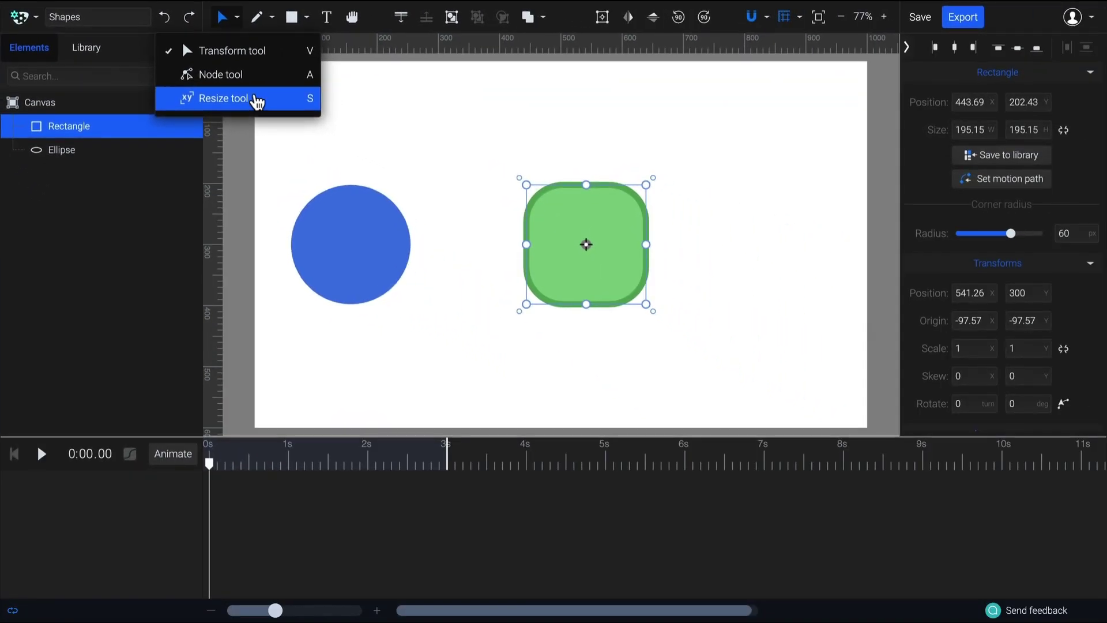
click(306, 137)
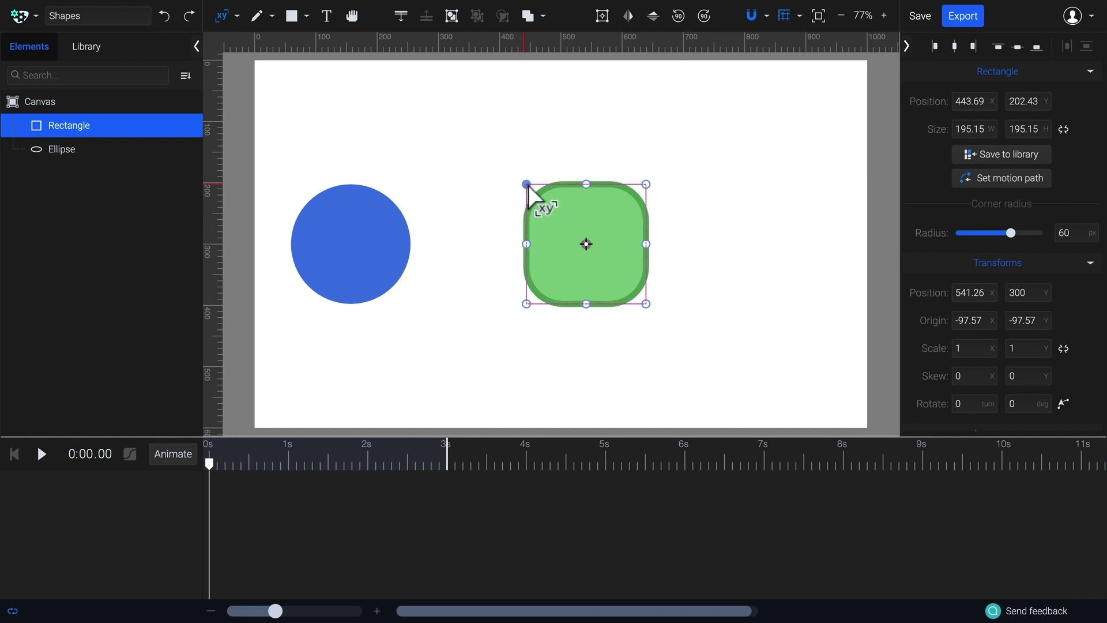
drag(526, 184, 445, 214)
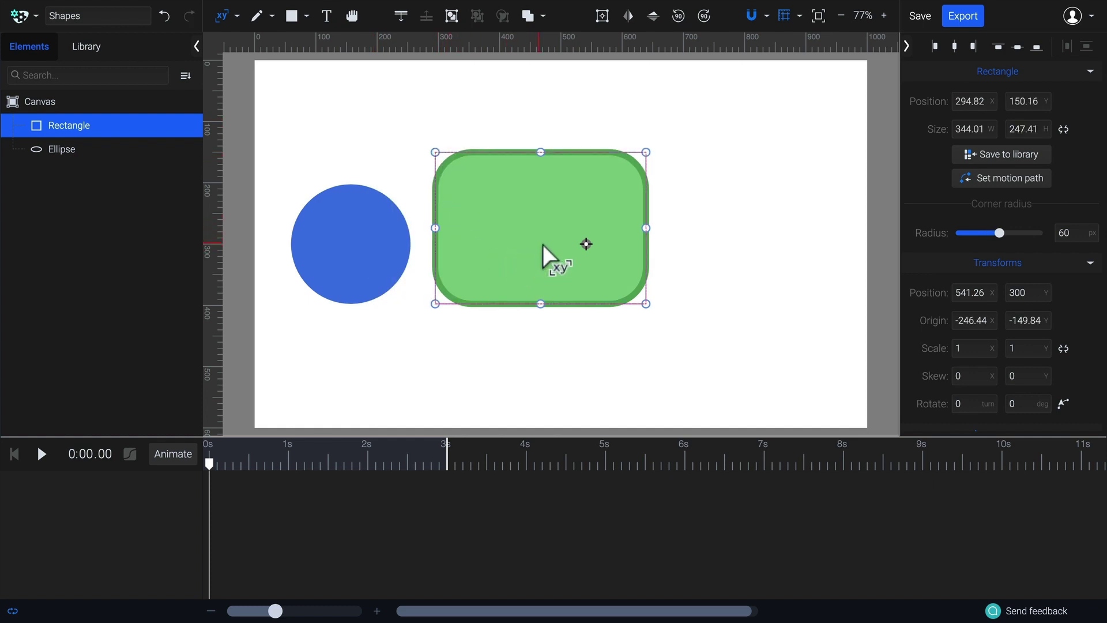
key(ctrl+z)
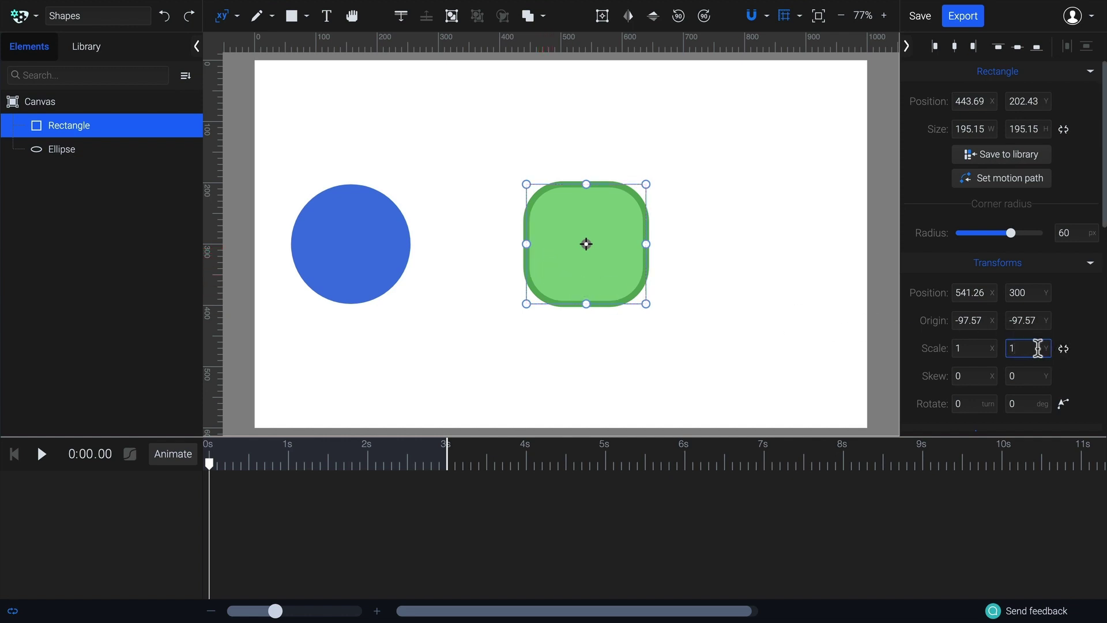
- Undo a trial Scale X of 2, then set the locked size to 180 × 180 px
click(954, 348)
key(Return)
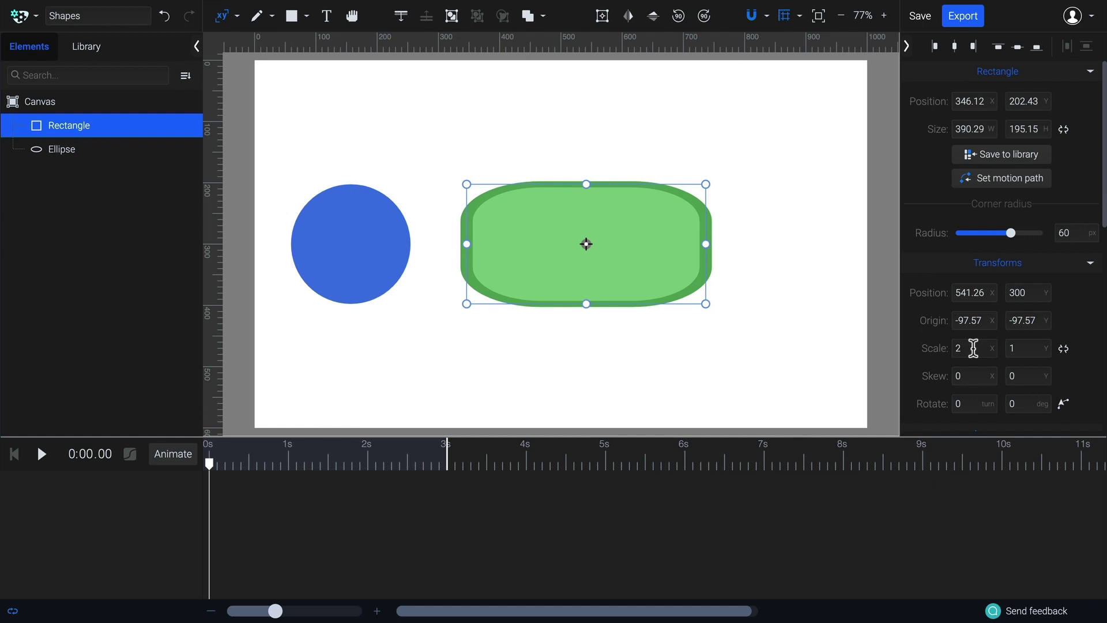
key(ctrl+z)
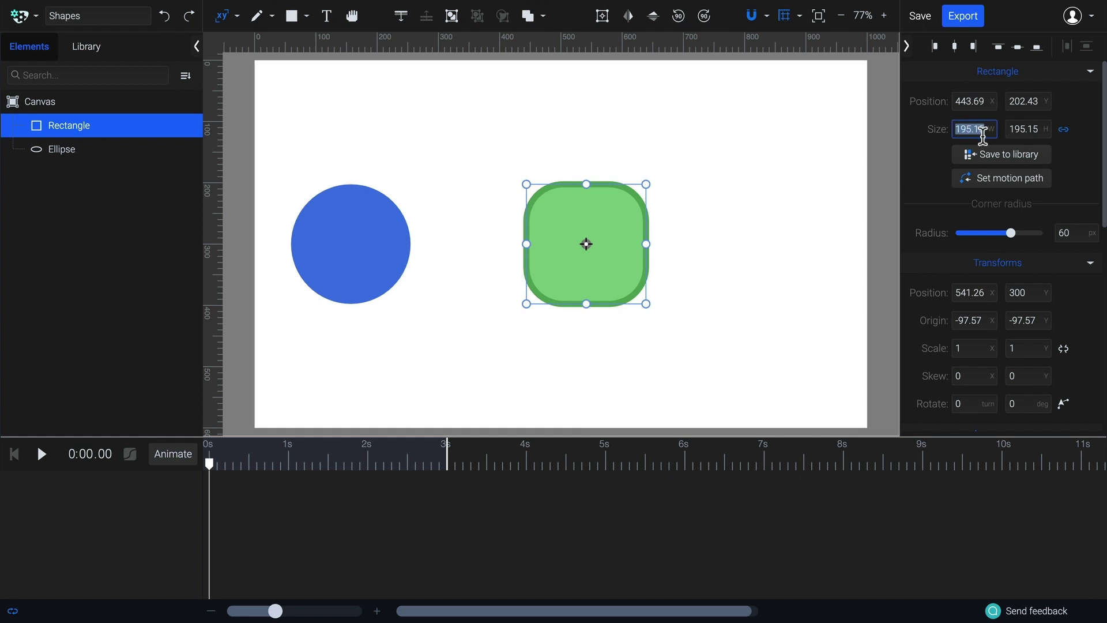
text(1)
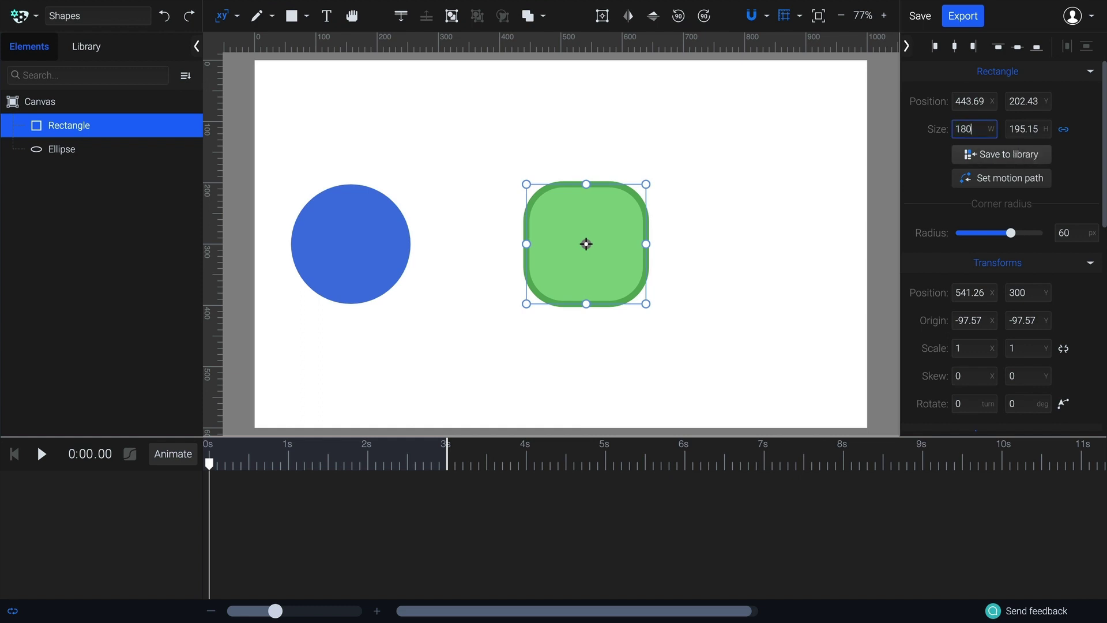
text(80)
key(Return)
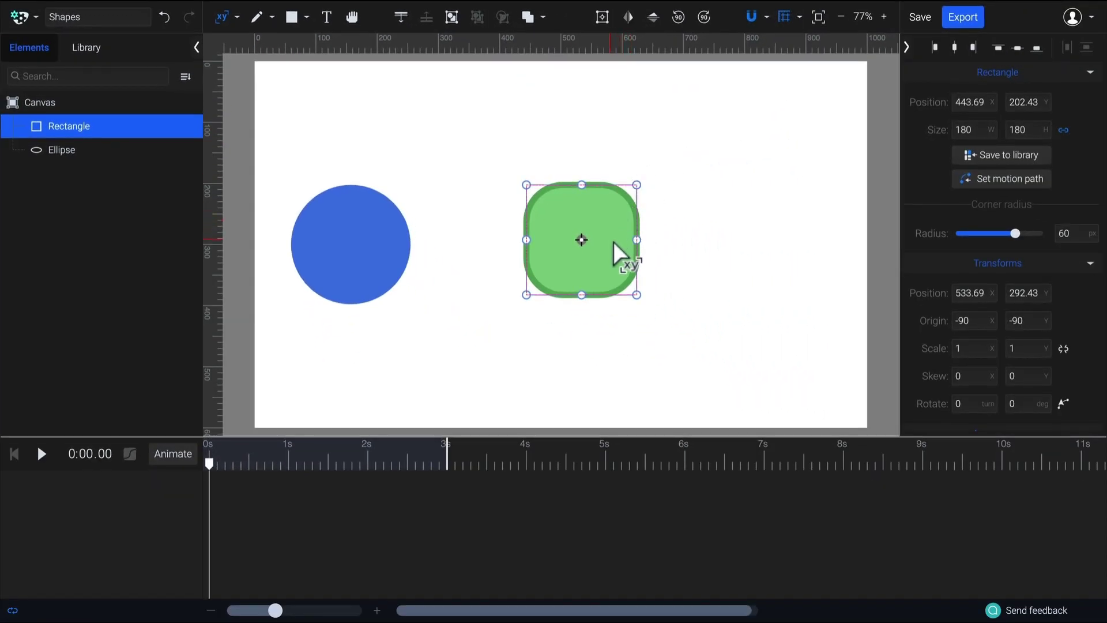
- Drag the rounded square left and nudge it to 290, 210 beside the circle
drag(612, 241, 539, 247)
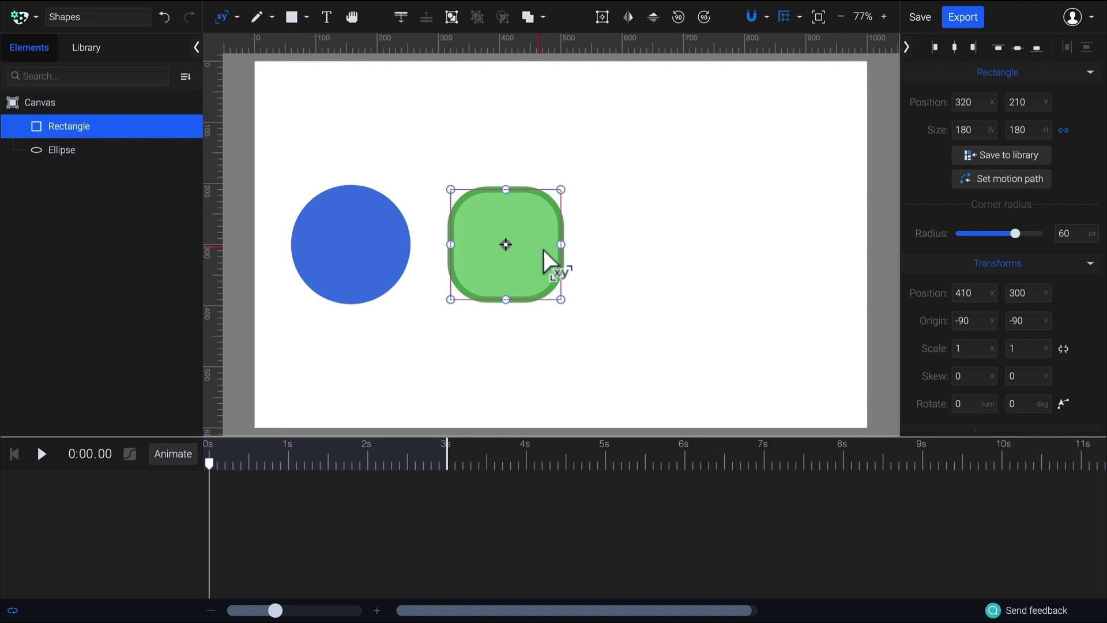
key(shift+Left)
key(shift+Left)
key(shift+Left)
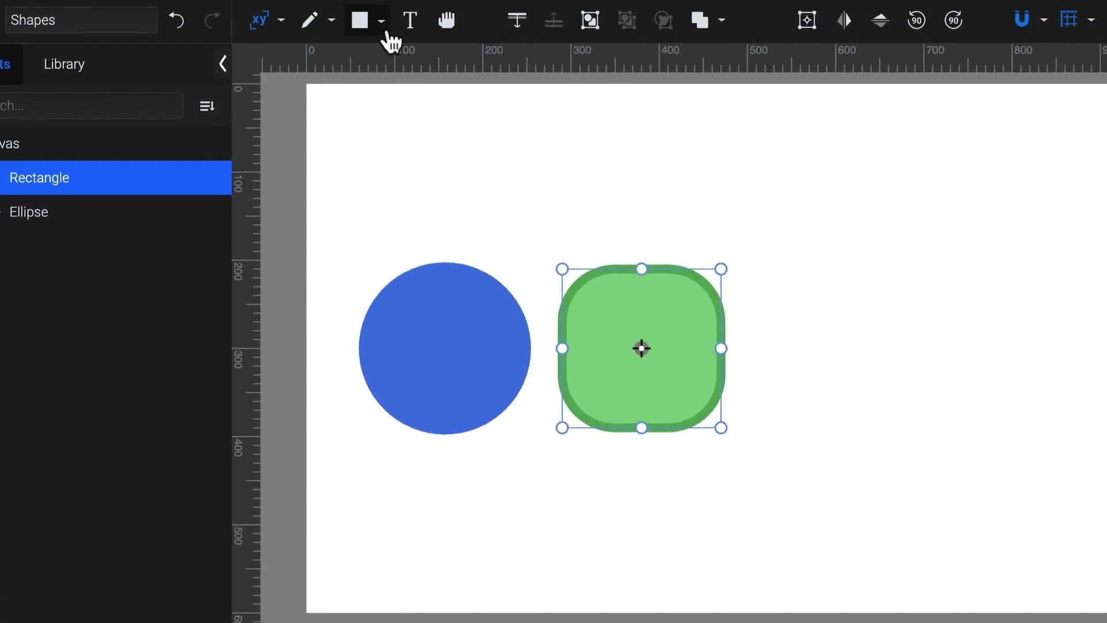
- Draw an upright three-sided polygon, 198.38 × 171.8, right of the rounded square
click(382, 32)
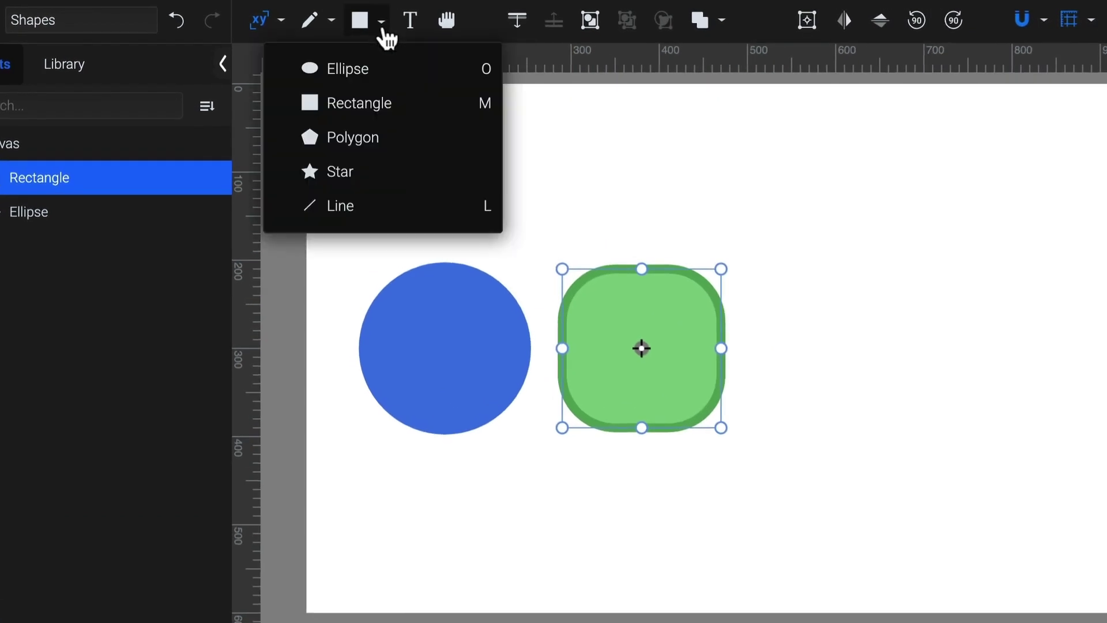
click(400, 139)
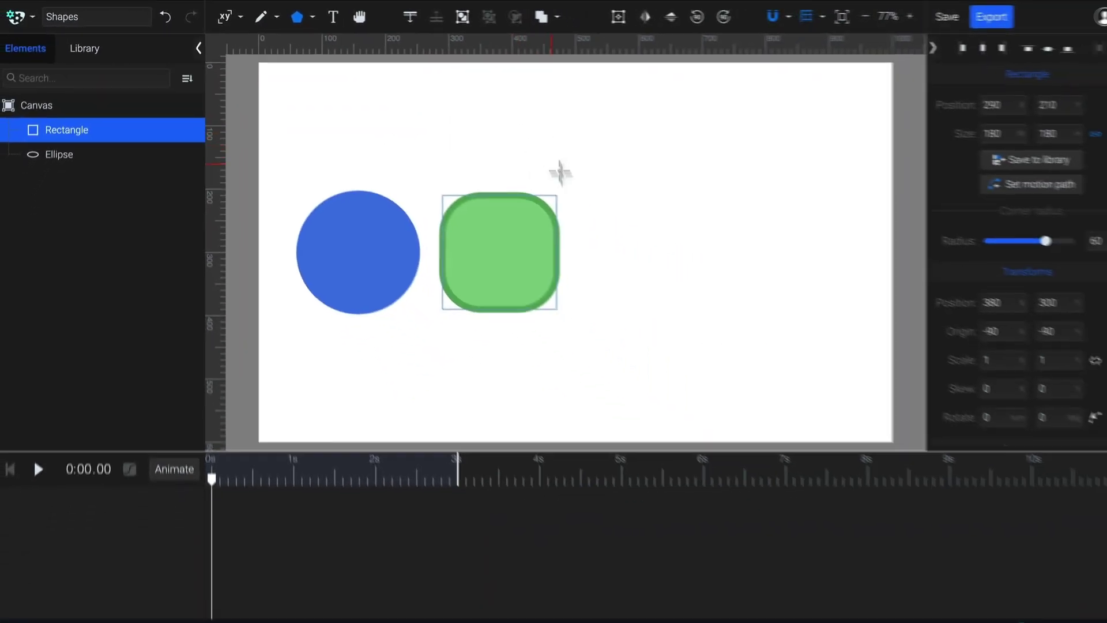
drag(640, 243, 671, 296)
key(Up)
key(Up)
key(Up)
key(Down)
key(Down)
key(Down)
key(Down)
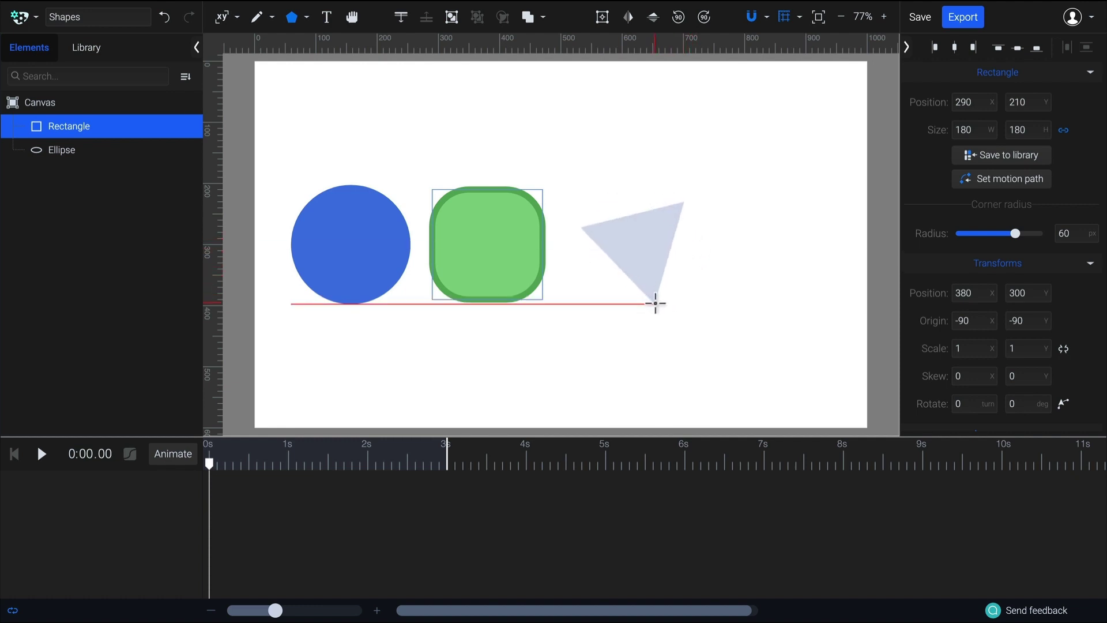
drag(655, 303, 646, 309)
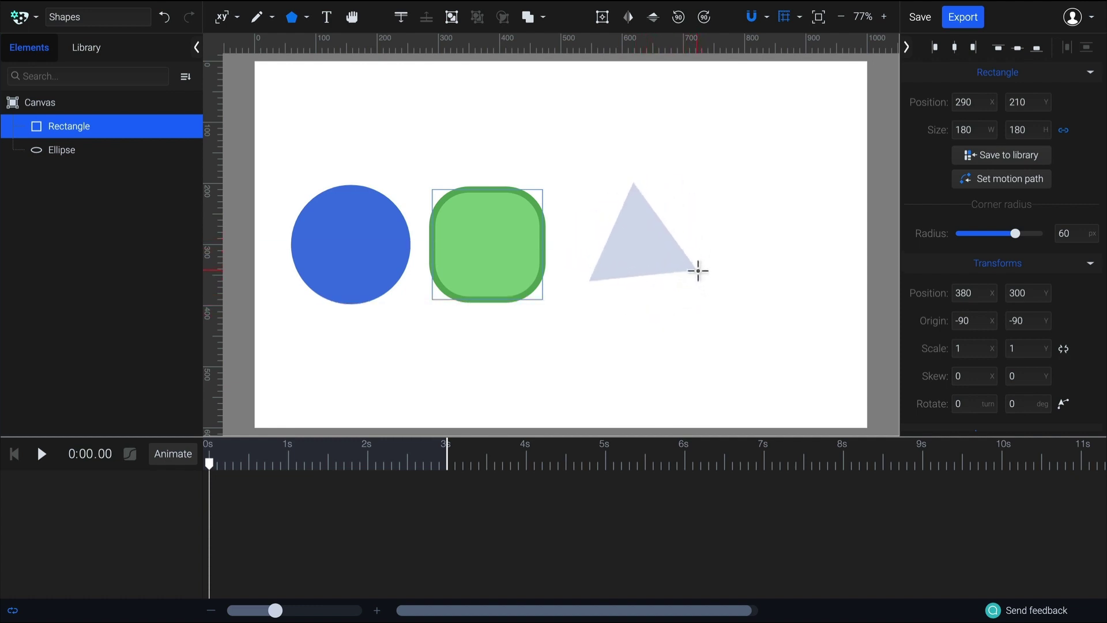
mouse_move(692, 287)
mouse_down()
mouse_move(690, 306)
mouse_move(713, 272)
mouse_up()
drag(676, 313, 694, 299)
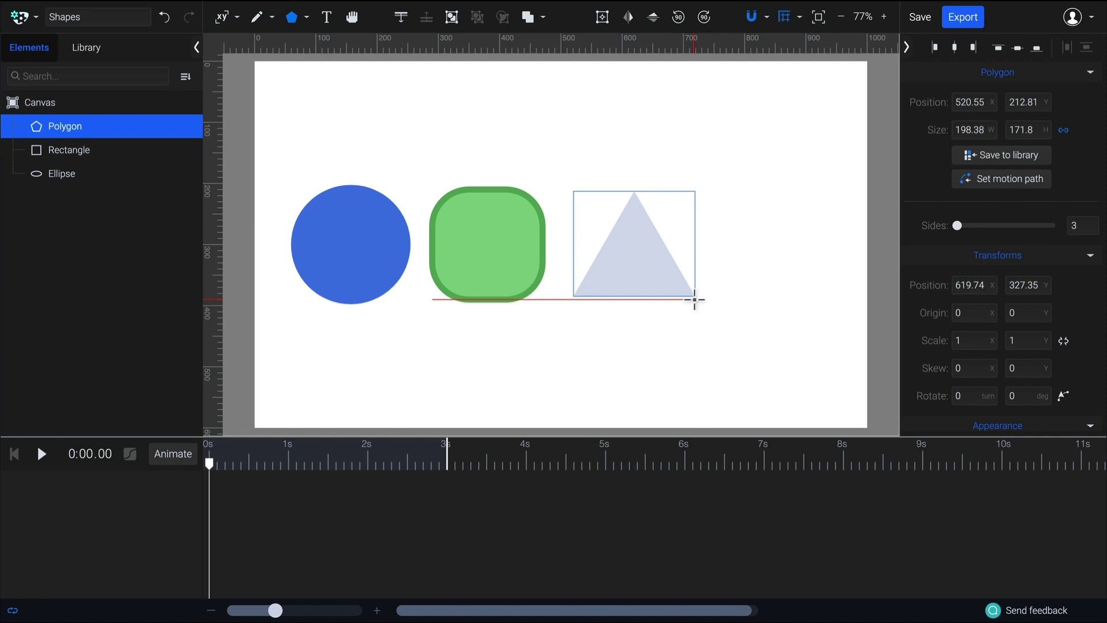
- Enter #7D69FF in the triangle's fill Hex field and apply it
scroll(1067, 240, down, 5)
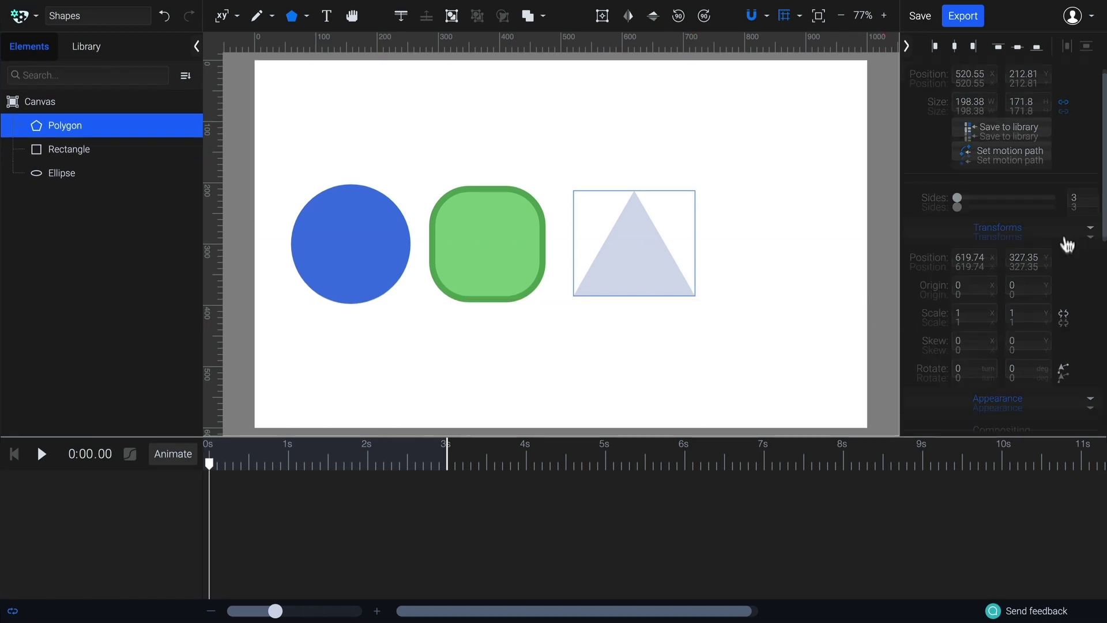
click(929, 312)
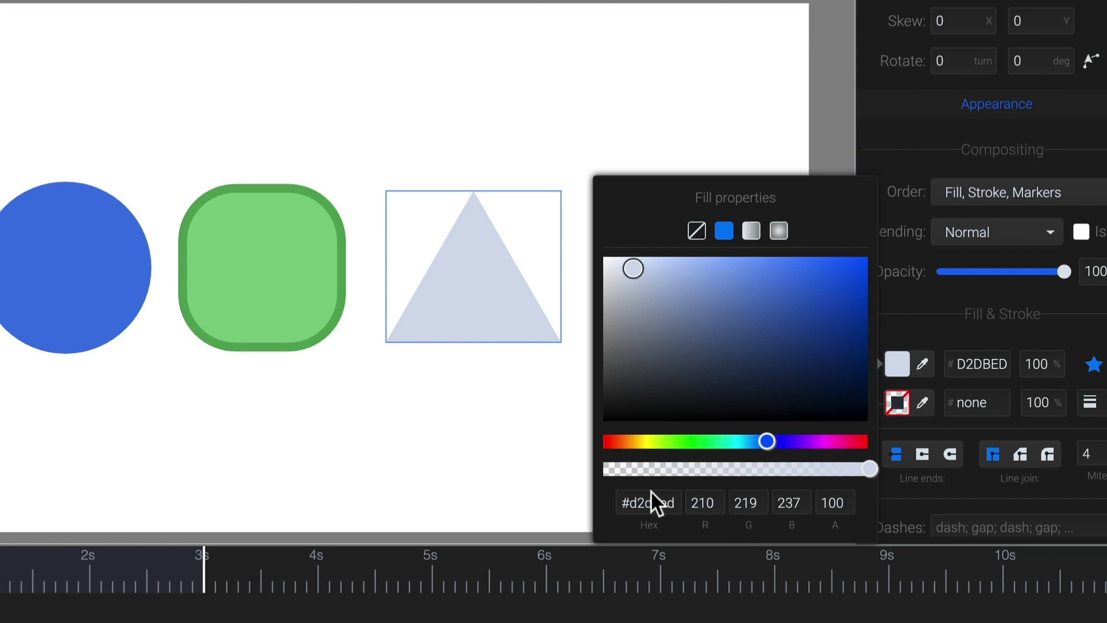
click(652, 502)
text(#7D69FF)
key(Return)
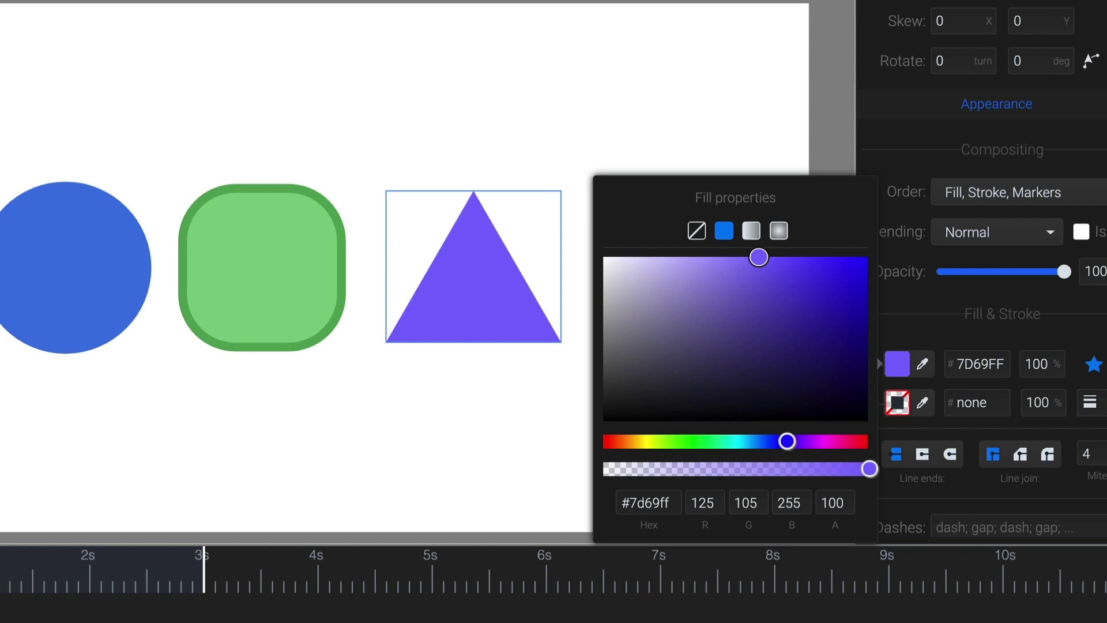
key(Escape)
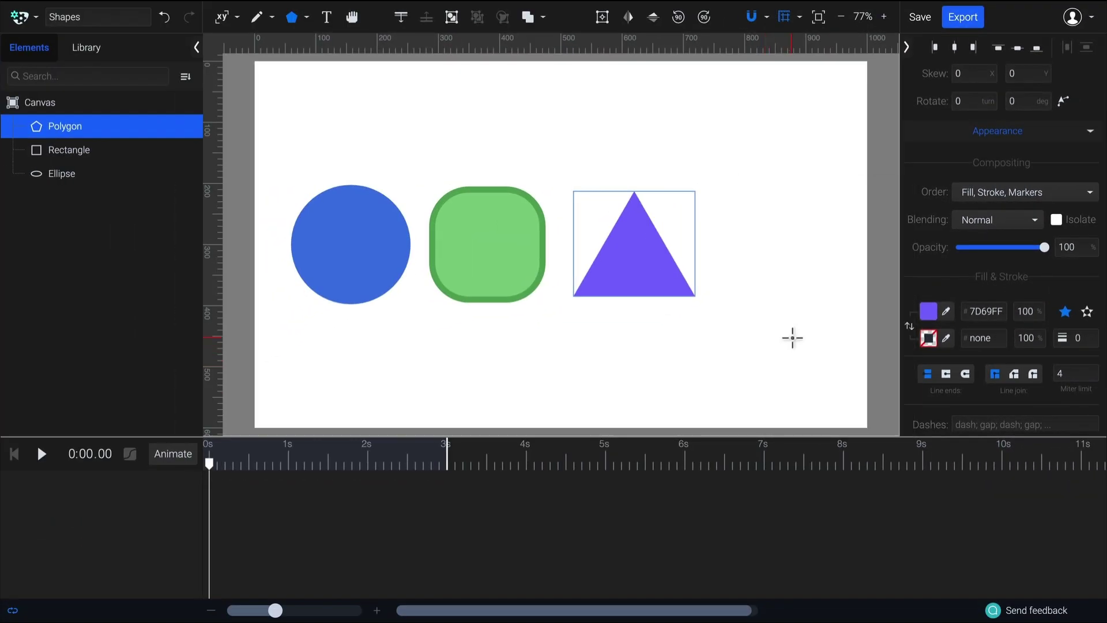
- Draw a pale five-point star, about 202 × 192, right of the purple triangle
click(306, 17)
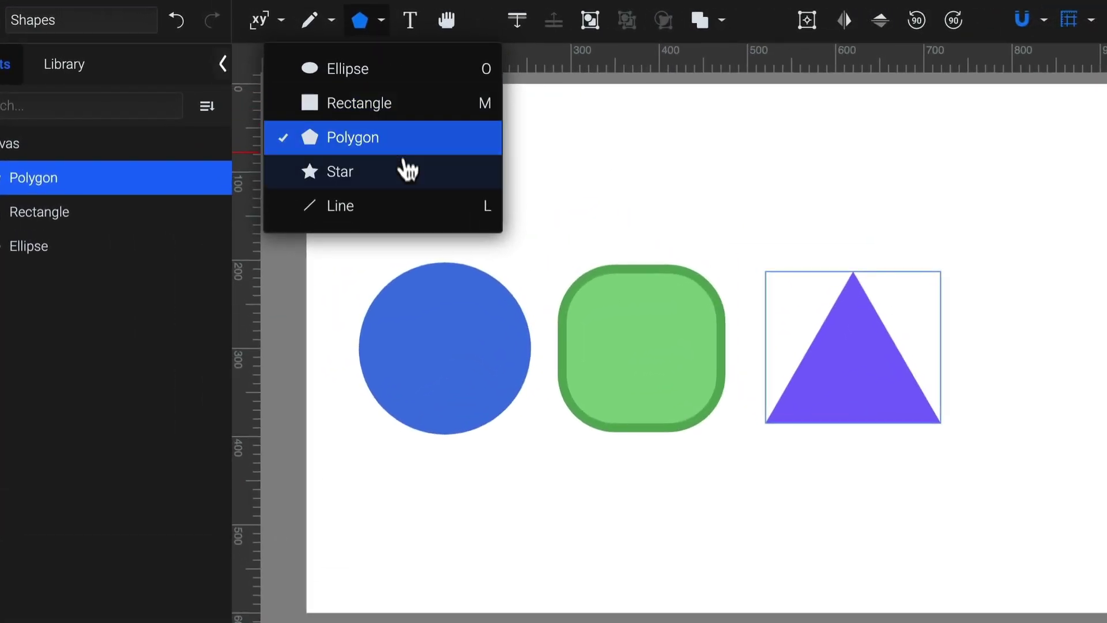
click(407, 170)
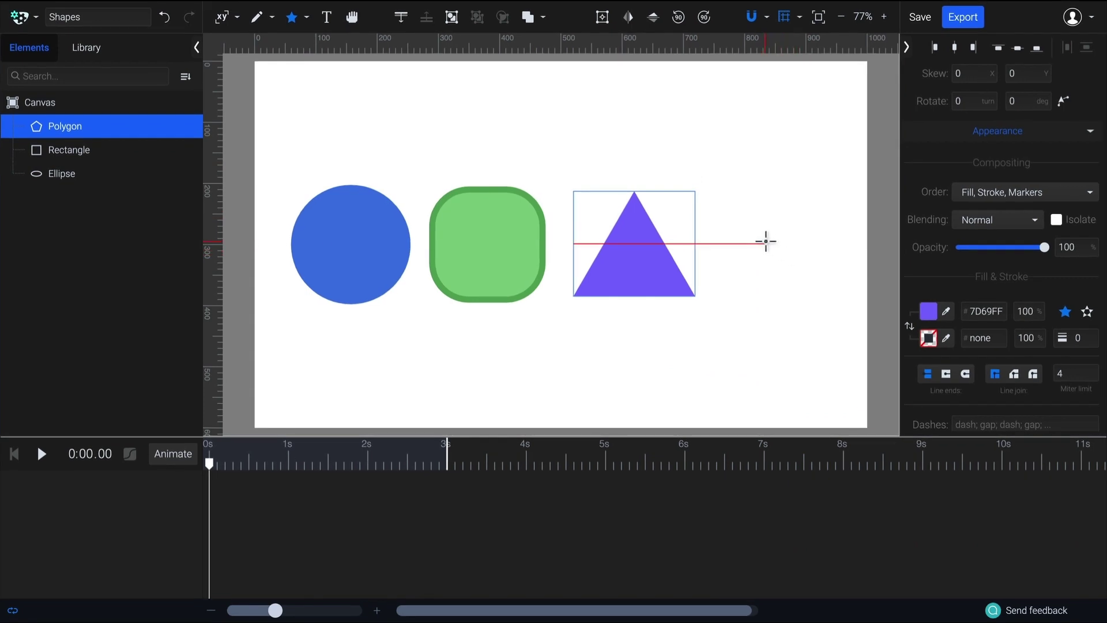
drag(762, 245, 809, 295)
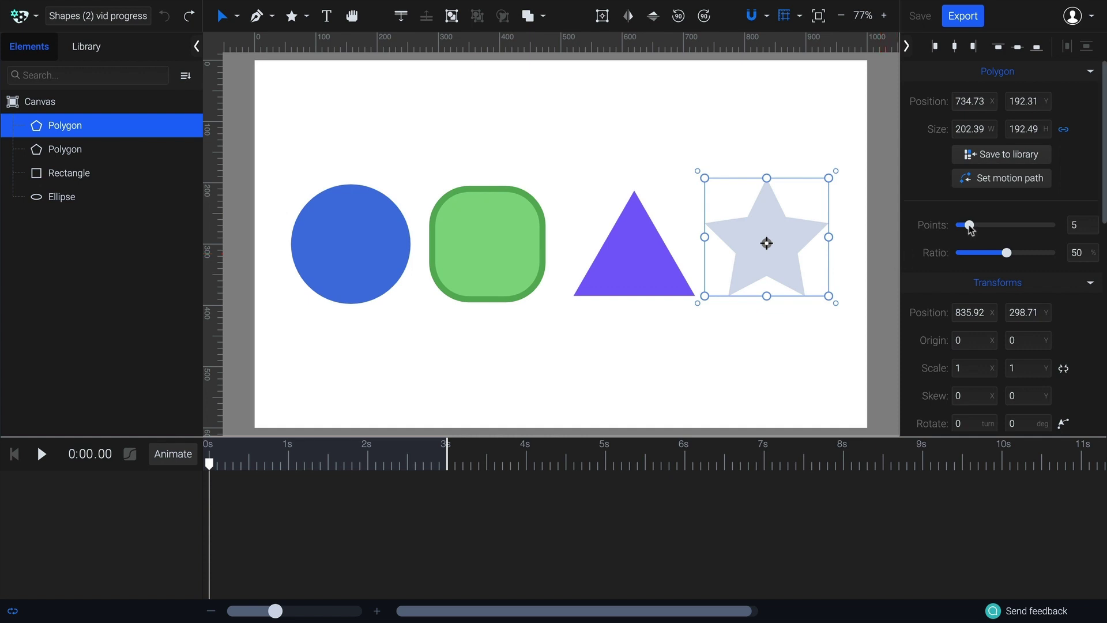
drag(970, 226, 1007, 255)
scroll(1010, 263, down, 1)
scroll(1010, 263, down, 4)
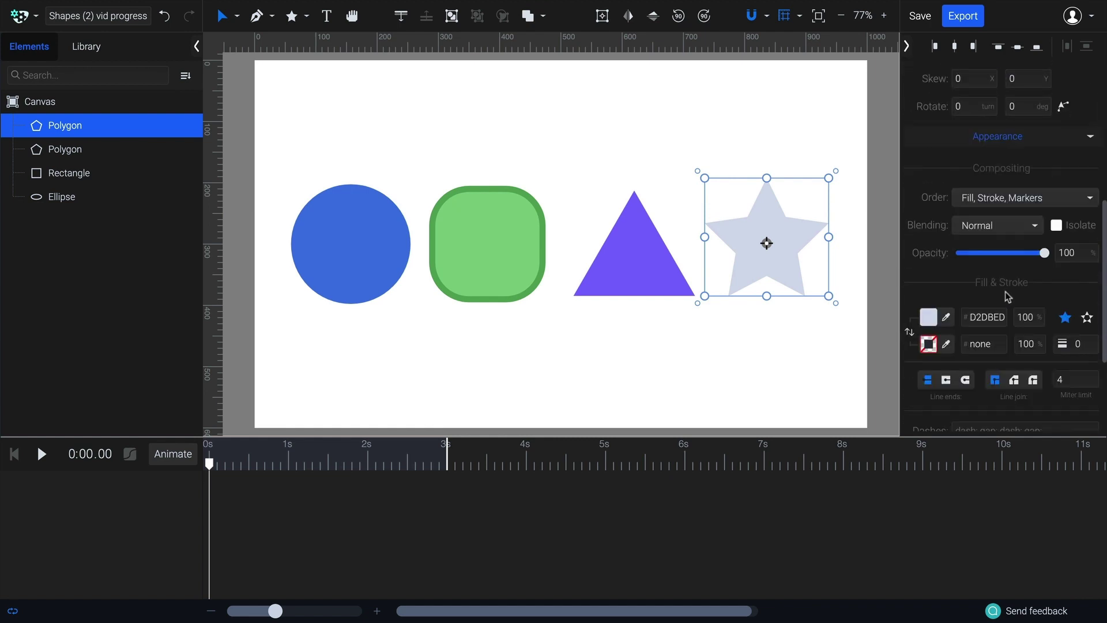
- Replace the star's pale fill with orange hex #FEBD55
click(929, 321)
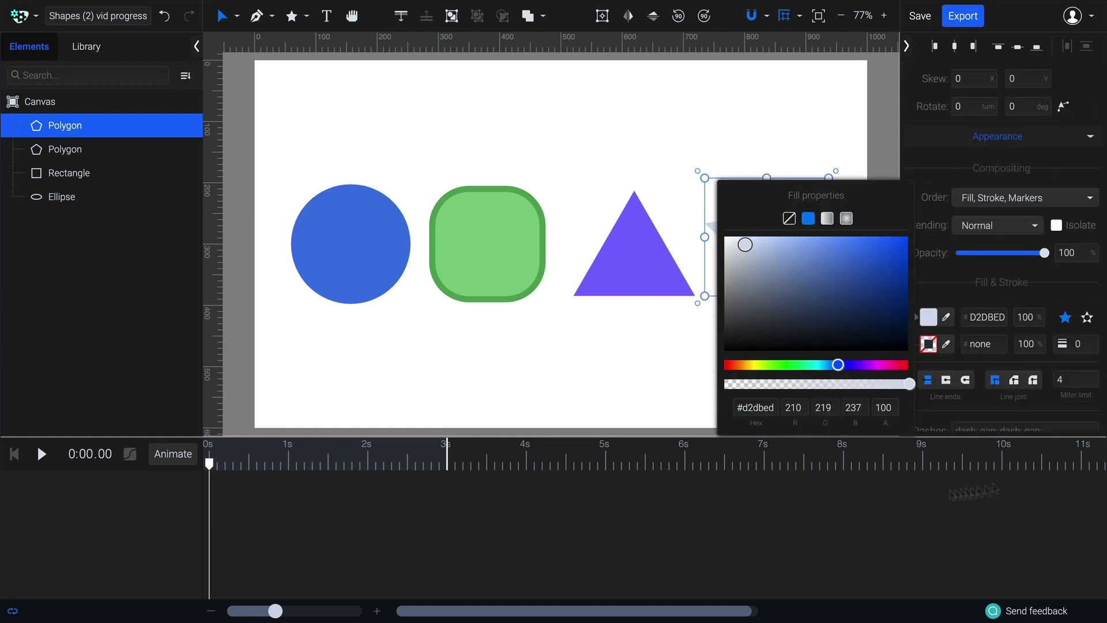
click(762, 407)
text(#febd55)
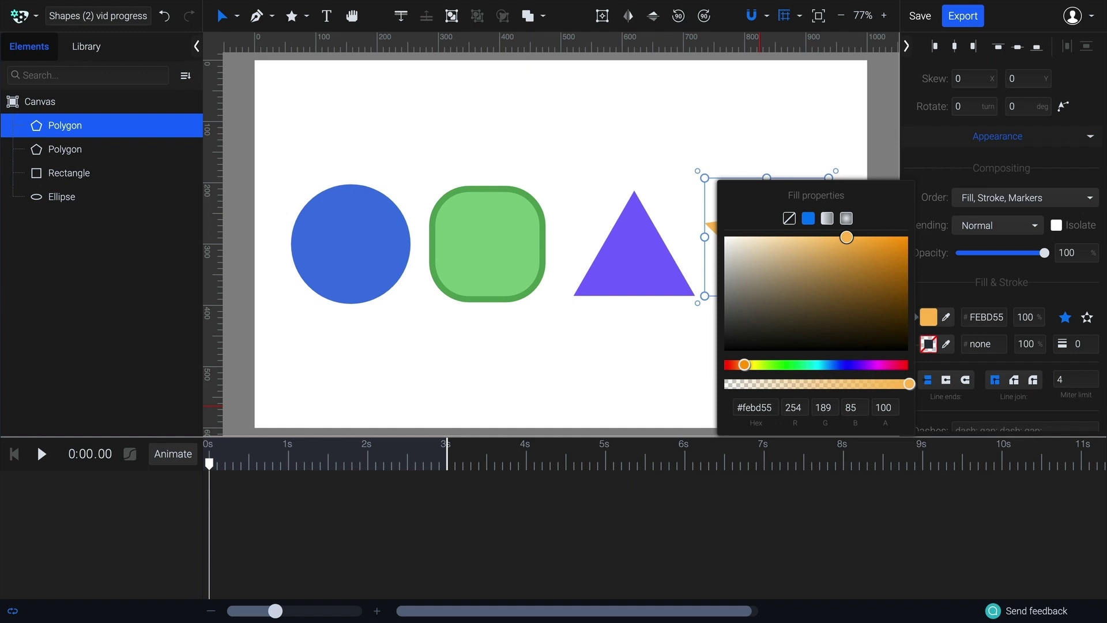
key(Return)
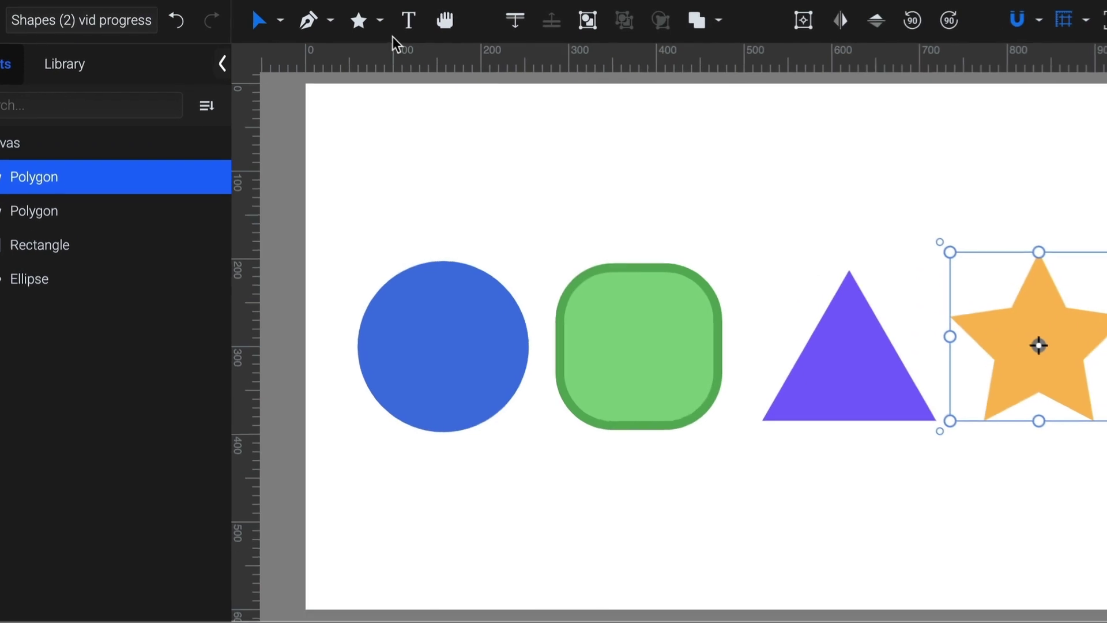
- Draw a horizontal line about 283 px long across the lower middle, below the shapes
click(381, 22)
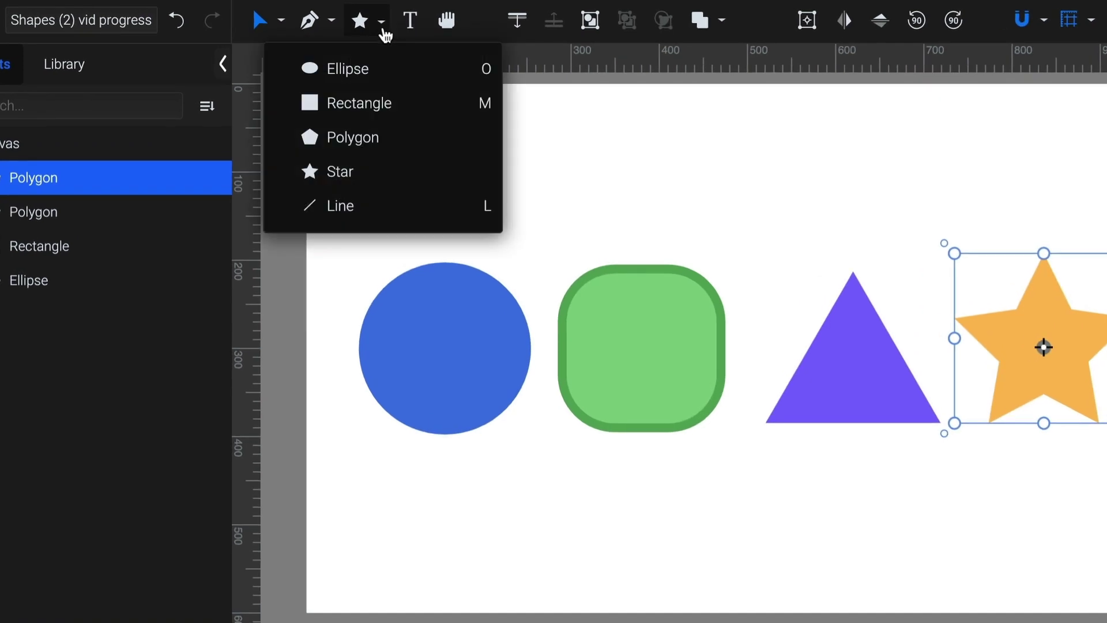
click(415, 200)
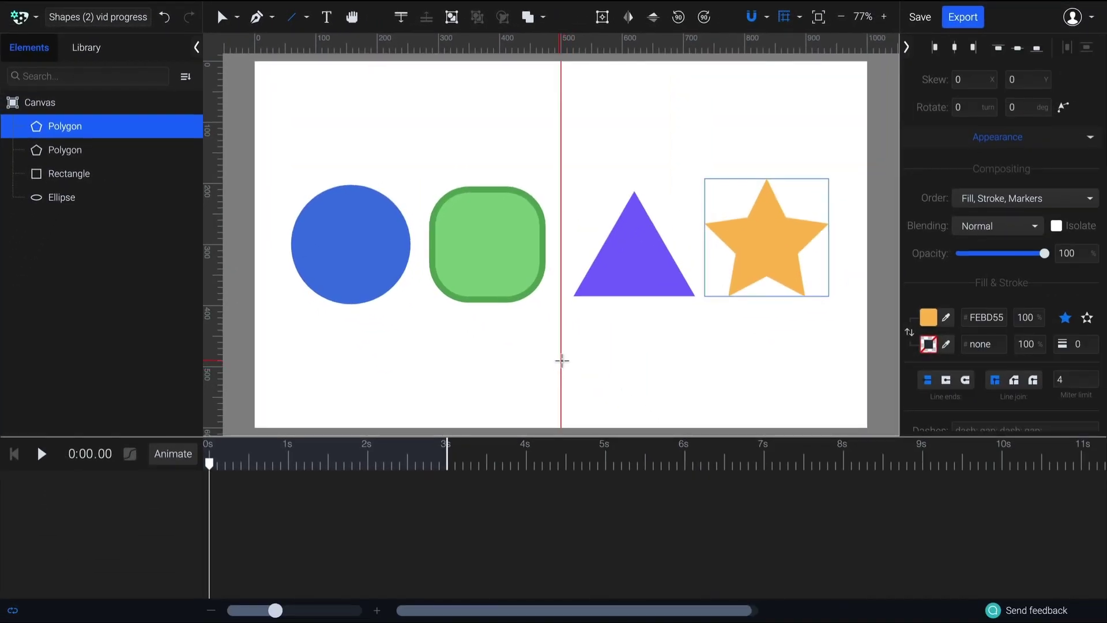
mouse_move(561, 360)
mouse_down()
mouse_move(719, 356)
mouse_move(694, 246)
mouse_move(482, 276)
mouse_move(445, 340)
mouse_move(664, 285)
mouse_move(698, 349)
mouse_move(694, 338)
mouse_move(583, 358)
mouse_move(654, 361)
mouse_move(662, 348)
mouse_move(662, 362)
mouse_move(648, 360)
mouse_up()
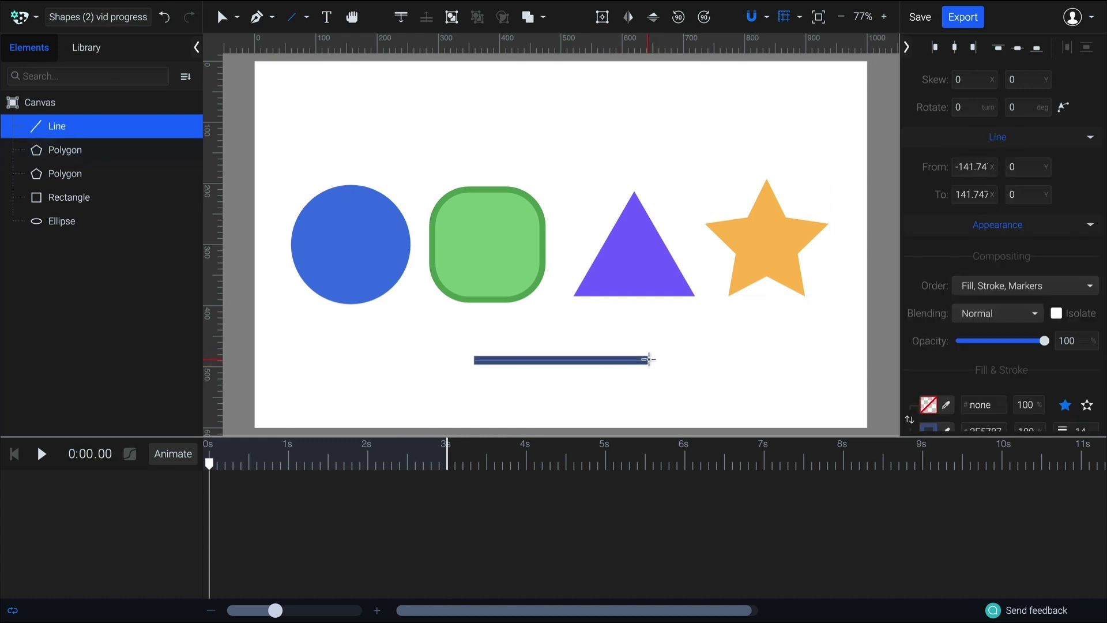
- Give the line round ends and change its stroke from dark blue to red #F55867
scroll(1009, 319, down, 5)
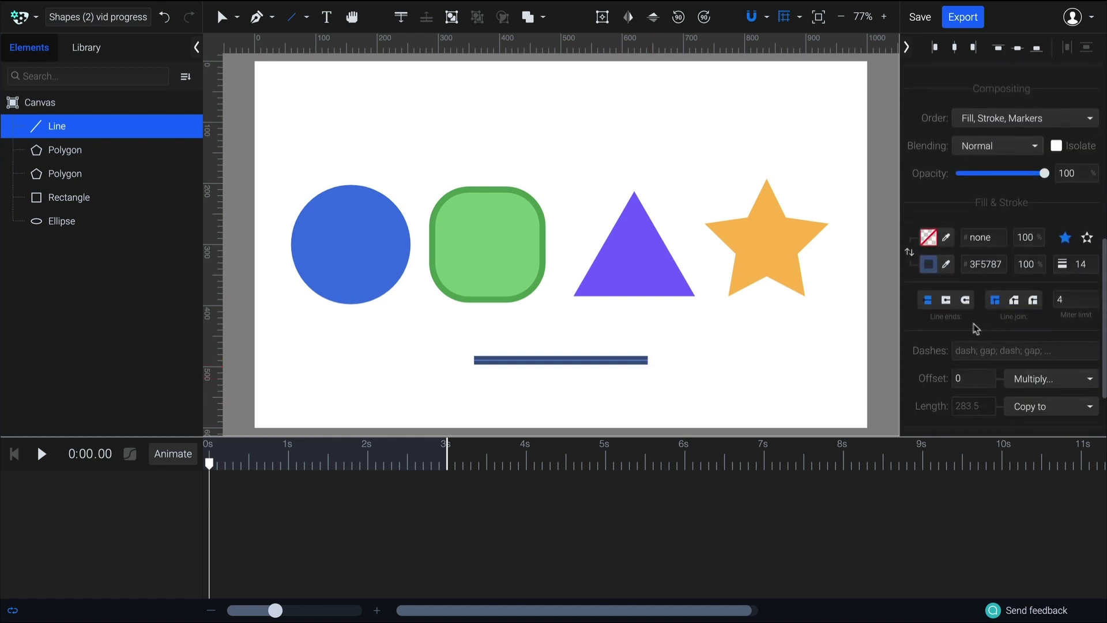
click(966, 301)
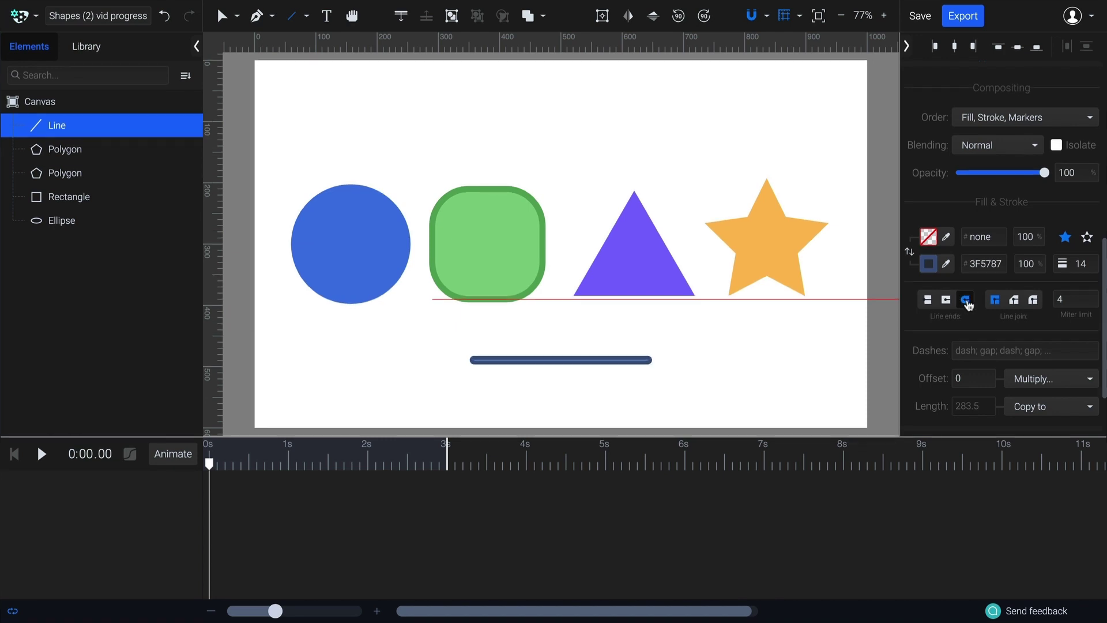
click(928, 264)
drag(840, 321, 906, 320)
mouse_move(823, 246)
mouse_down()
mouse_move(842, 202)
mouse_move(860, 200)
mouse_move(842, 197)
mouse_up()
key(Escape)
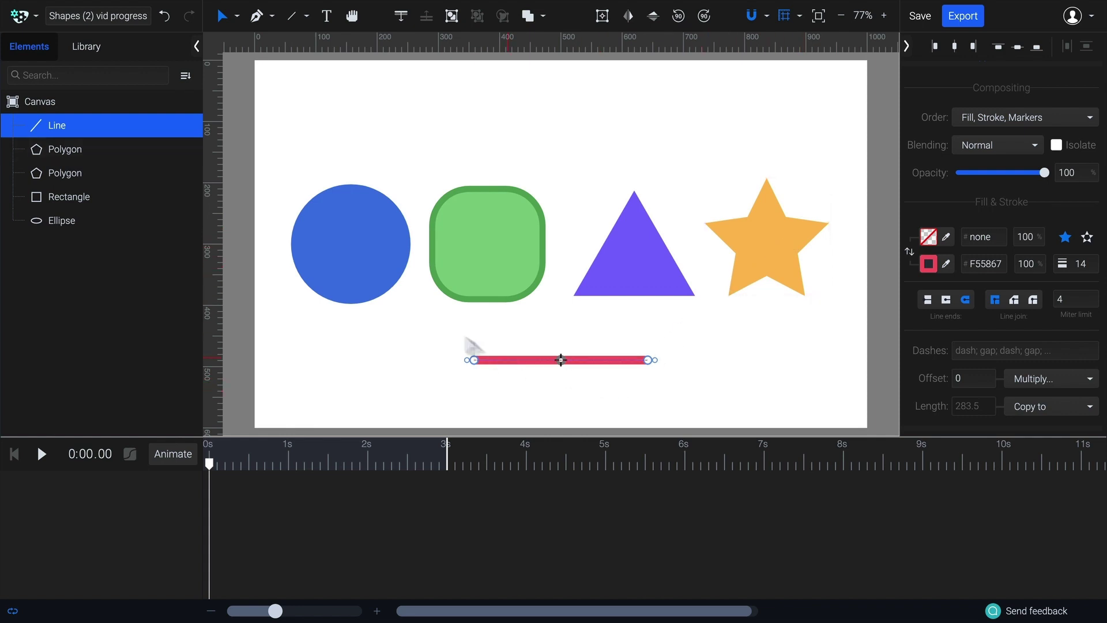
click(395, 260)
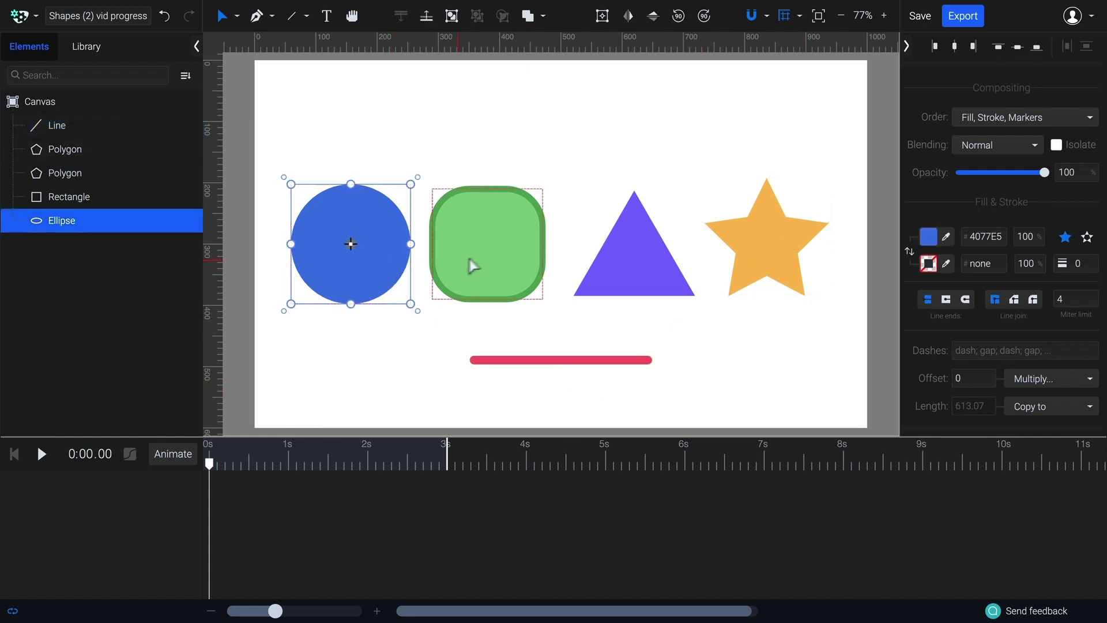
click(498, 245)
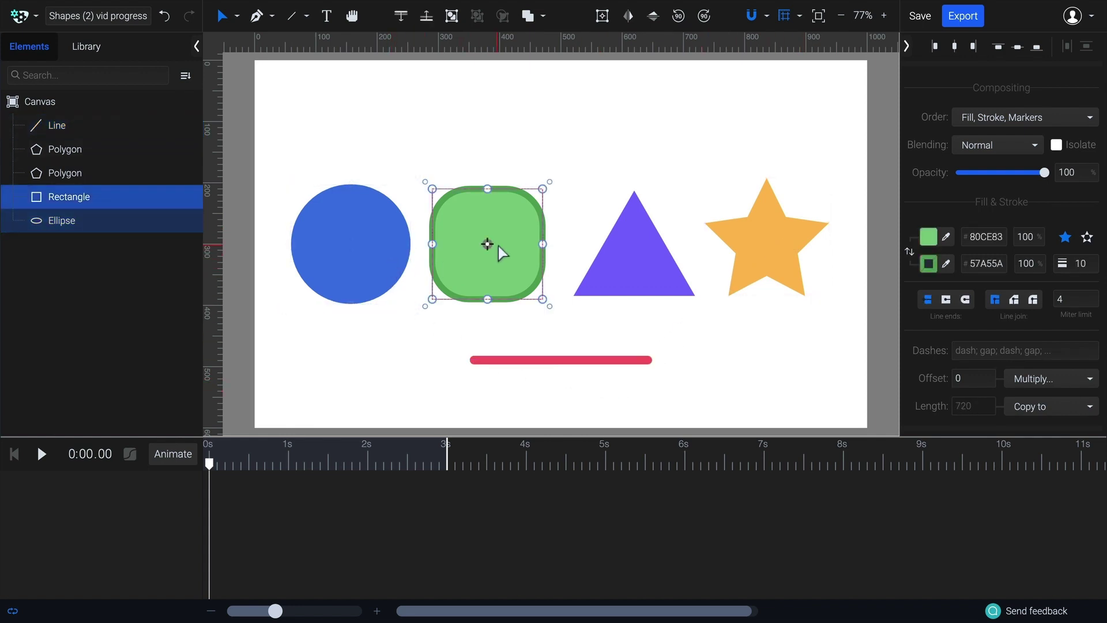